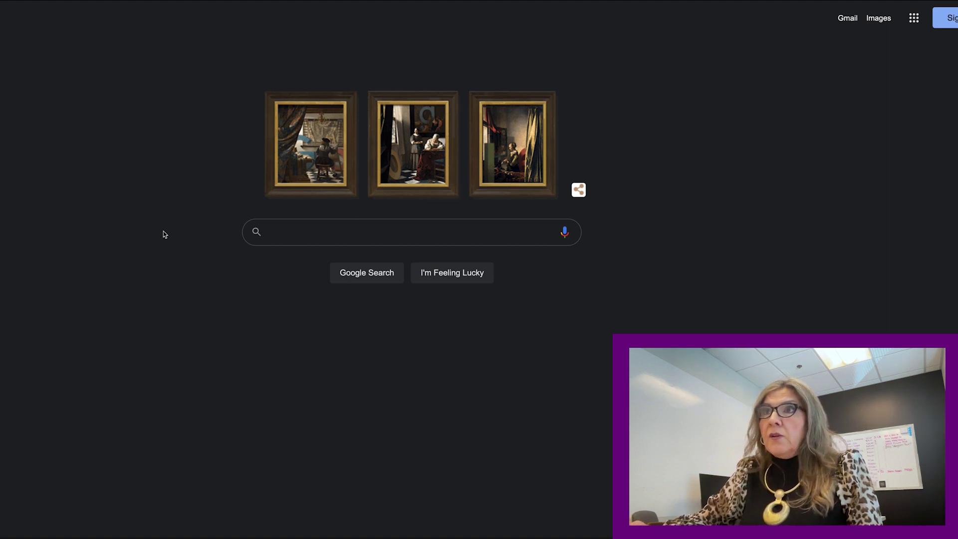
Search Google for HCAD.org and open the Harris County Appraisal District website.
text(HCAD)
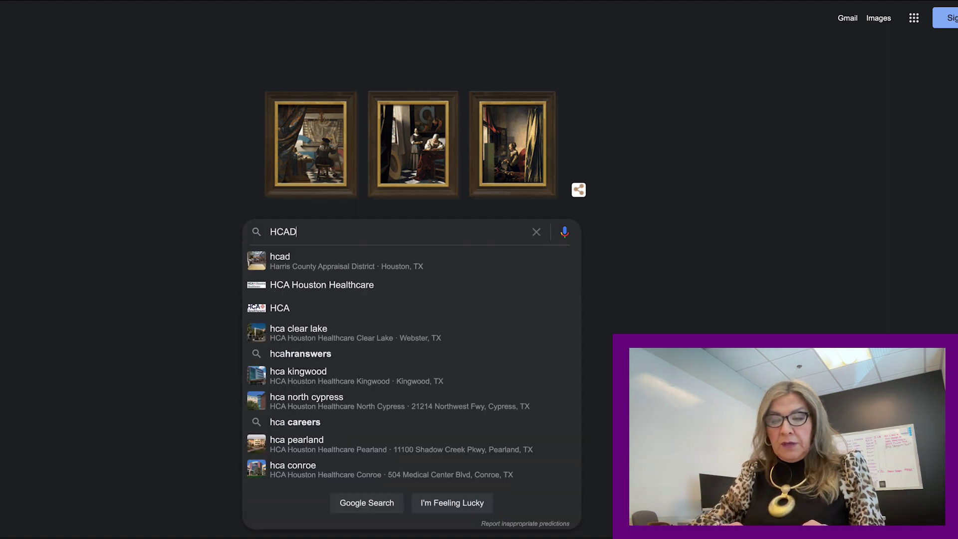
text(.org)
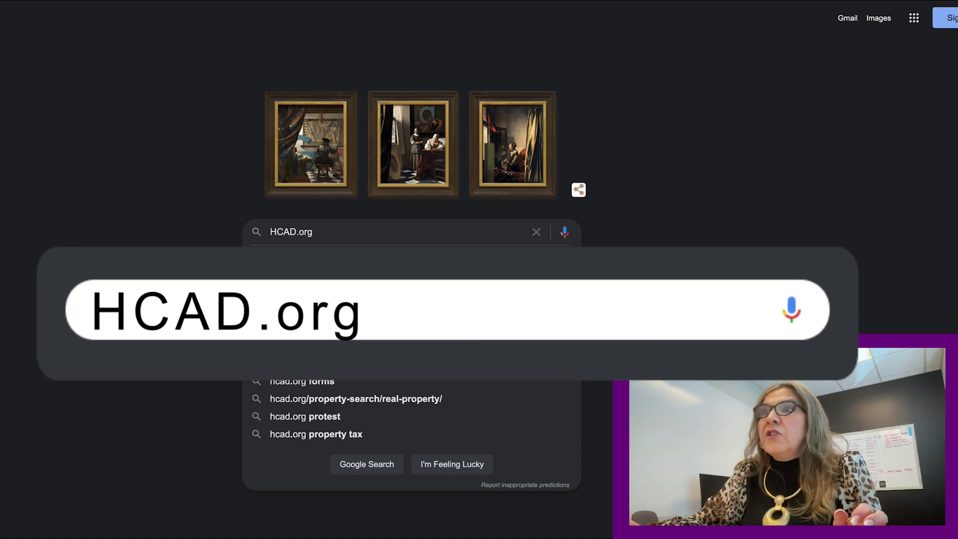
key(Return)
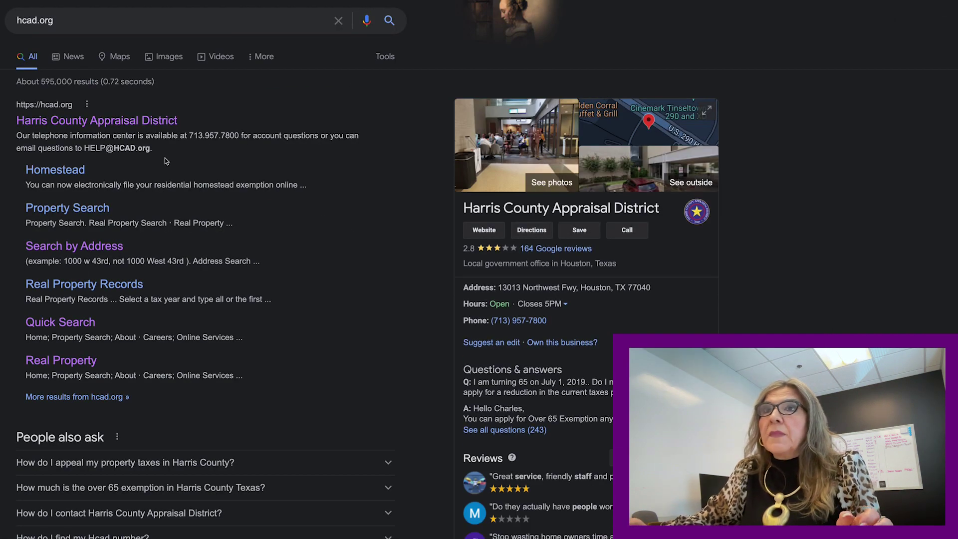
click(146, 125)
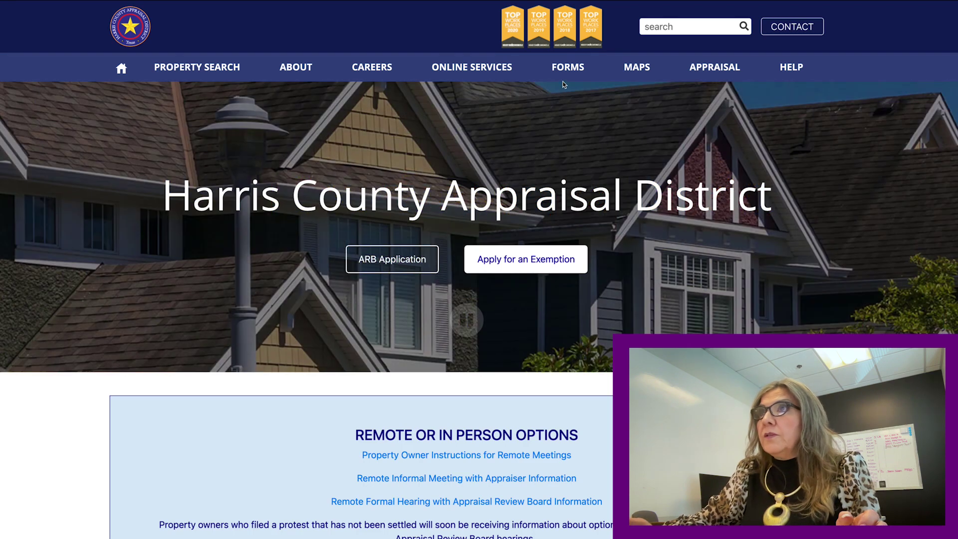
Open HCAD's All Forms list and scroll to the Residential Exemption forms, including form 11.13.
mouse_move(574, 76)
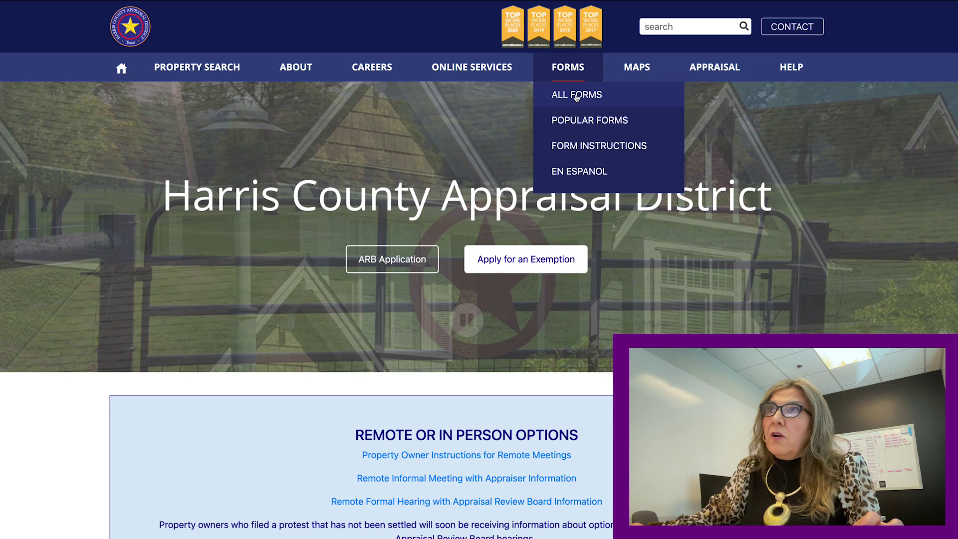
click(574, 95)
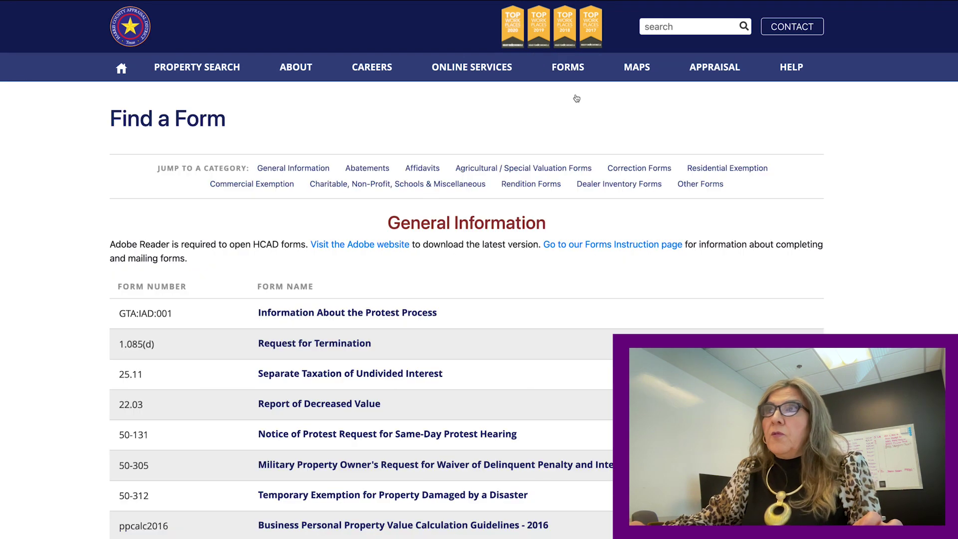
scroll(539, 193, down, 4)
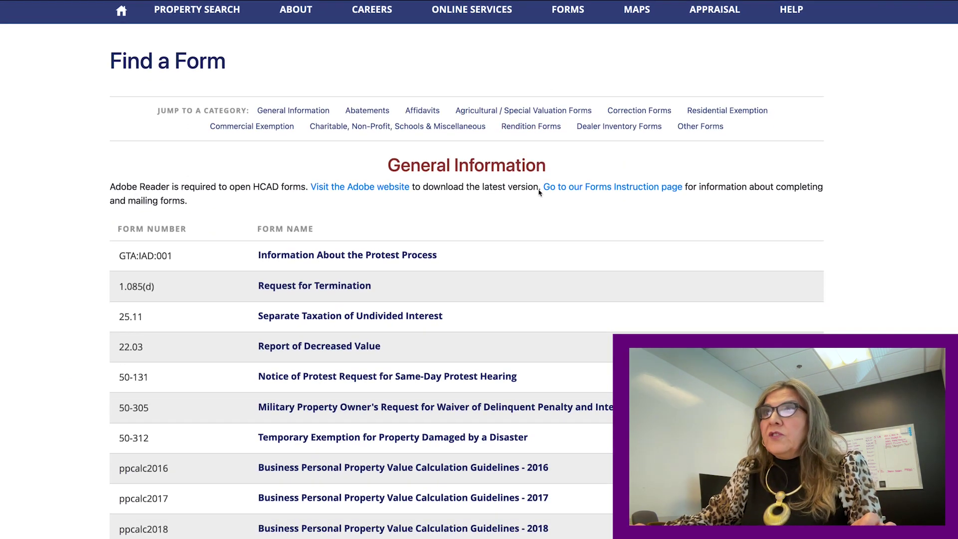
scroll(540, 193, down, 4)
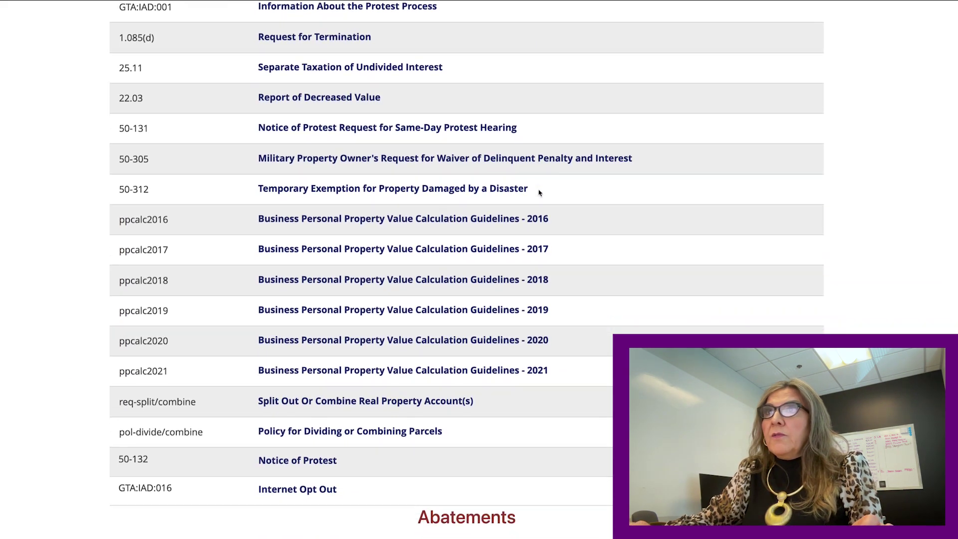
scroll(555, 168, down, 9)
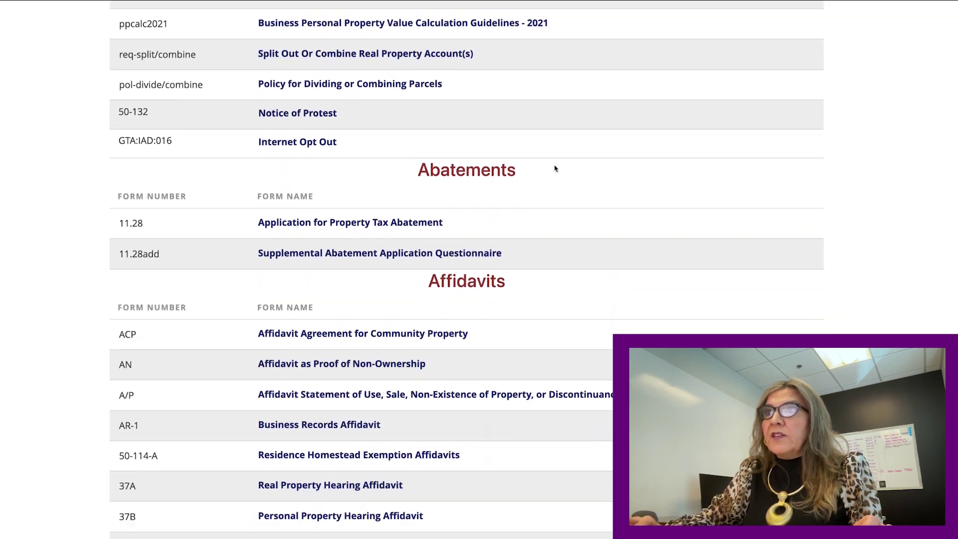
scroll(555, 169, down, 10)
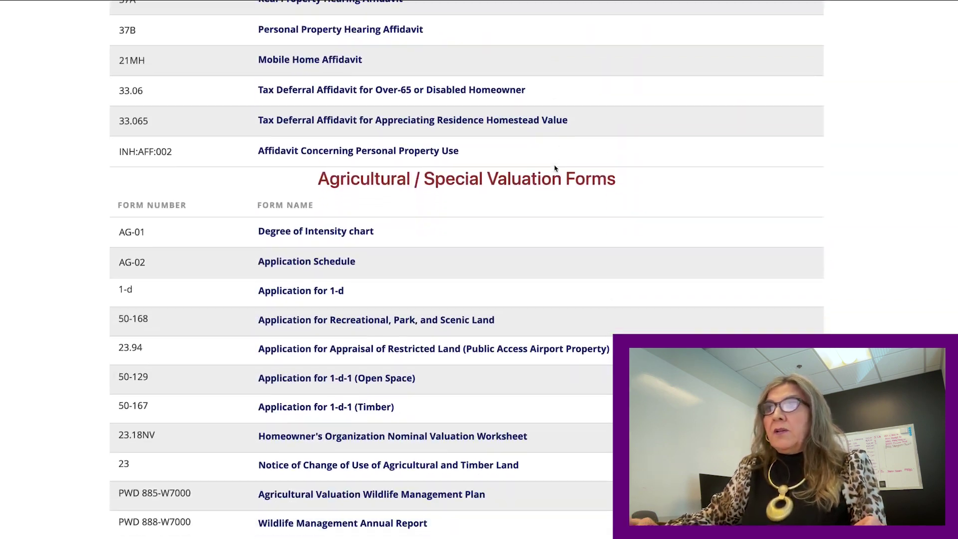
scroll(556, 169, down, 4)
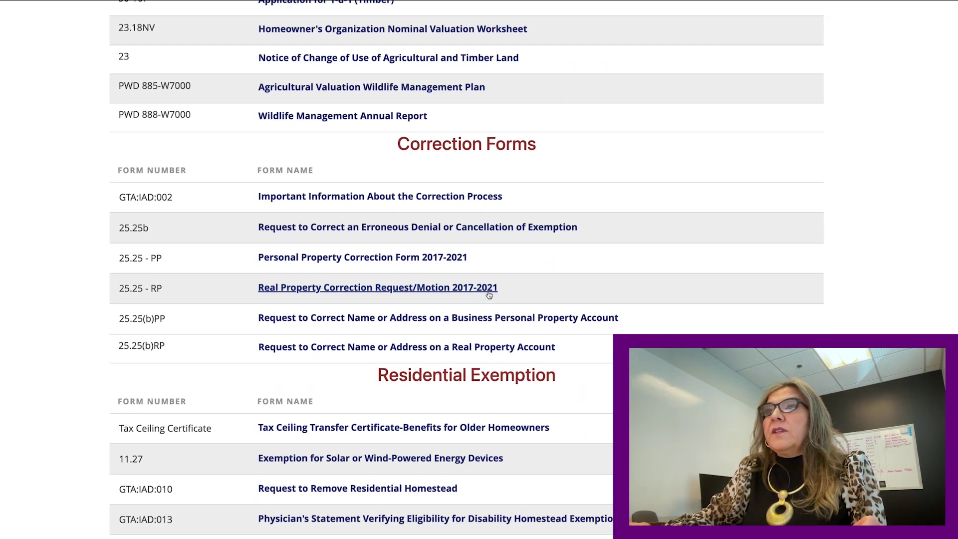
scroll(491, 297, down, 2)
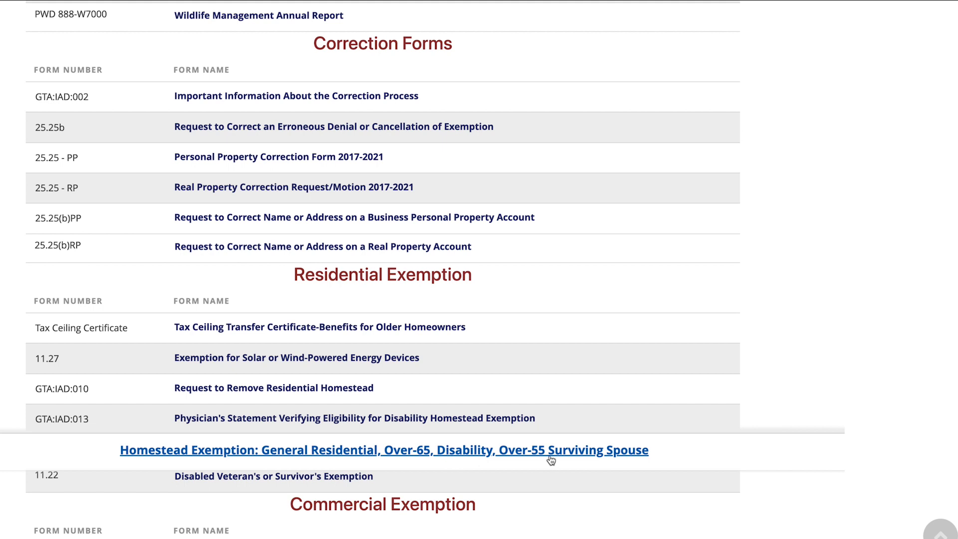
Open the Homestead Exemption (General Residential, Over-65, Disability) application and select its Account Number field.
click(348, 457)
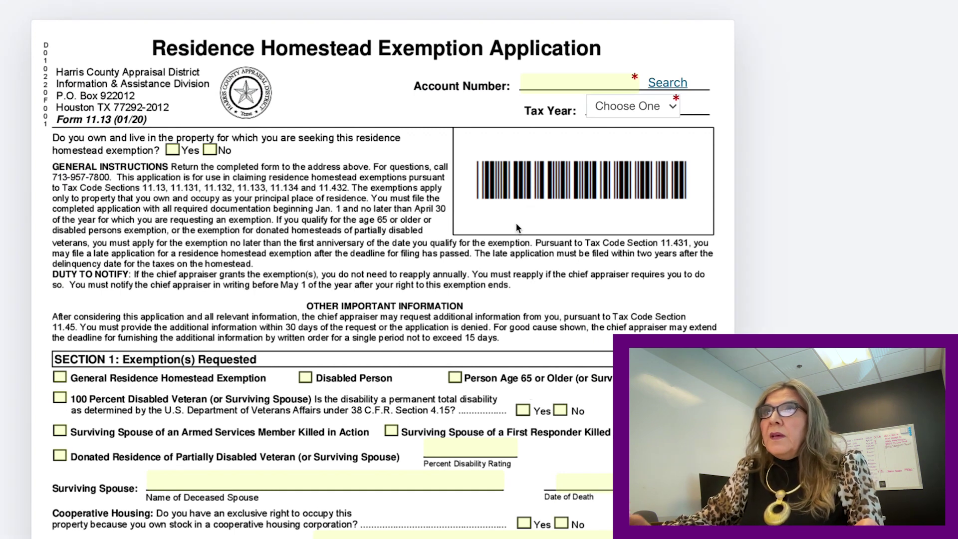
click(540, 83)
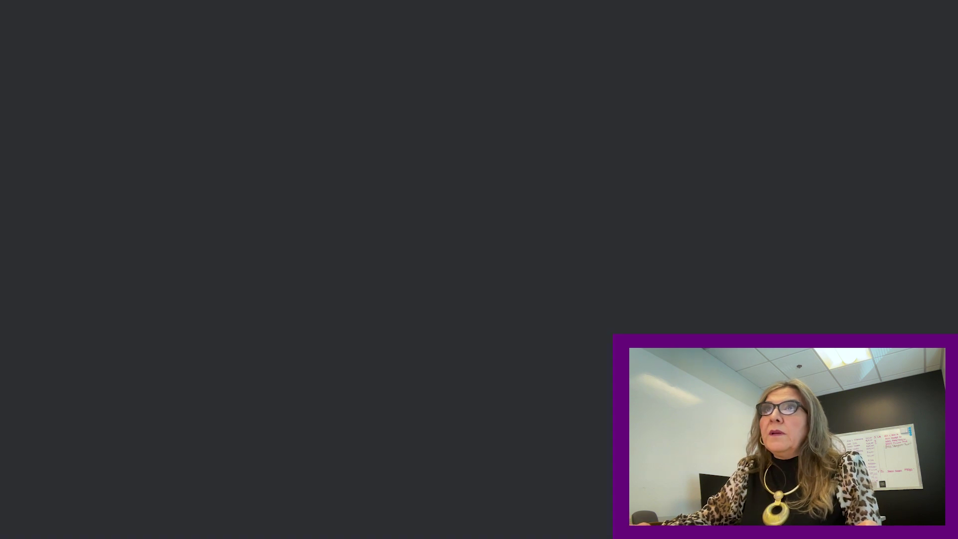
Reopen hcad.org from the earlier search and go to the Real Property search page.
click(307, 181)
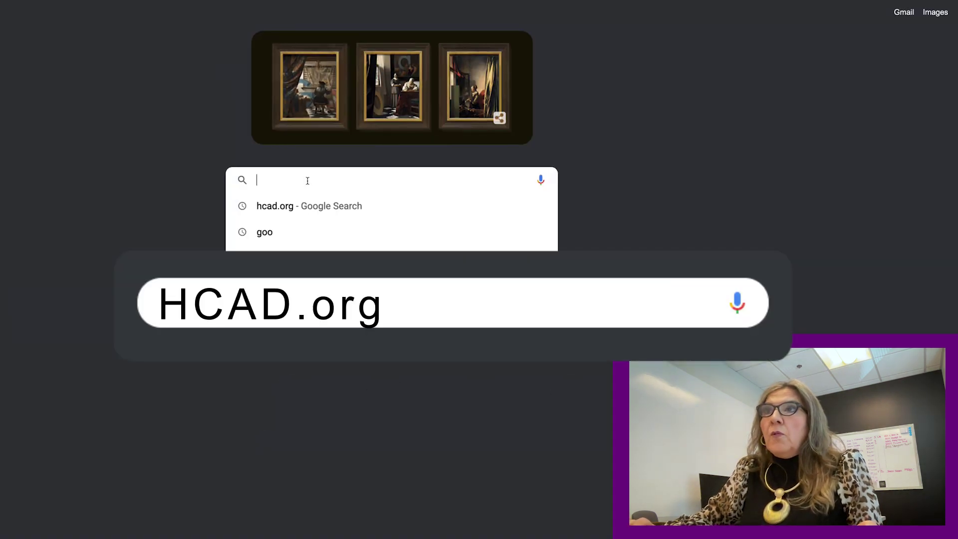
click(277, 206)
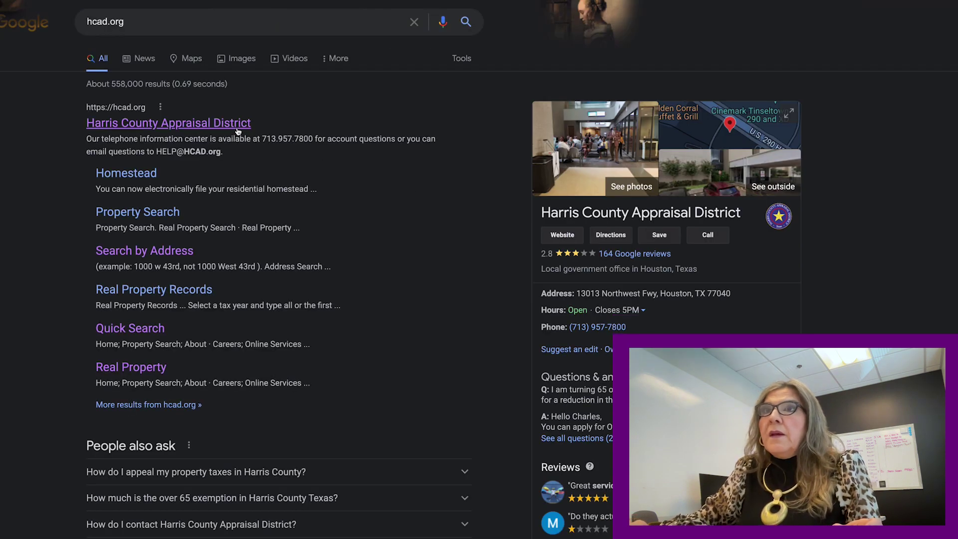
click(237, 126)
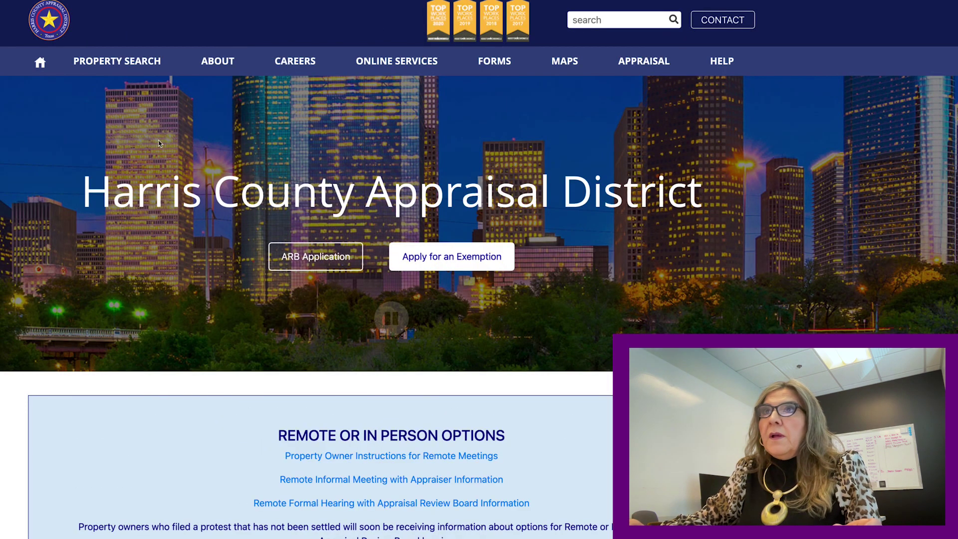
mouse_move(134, 71)
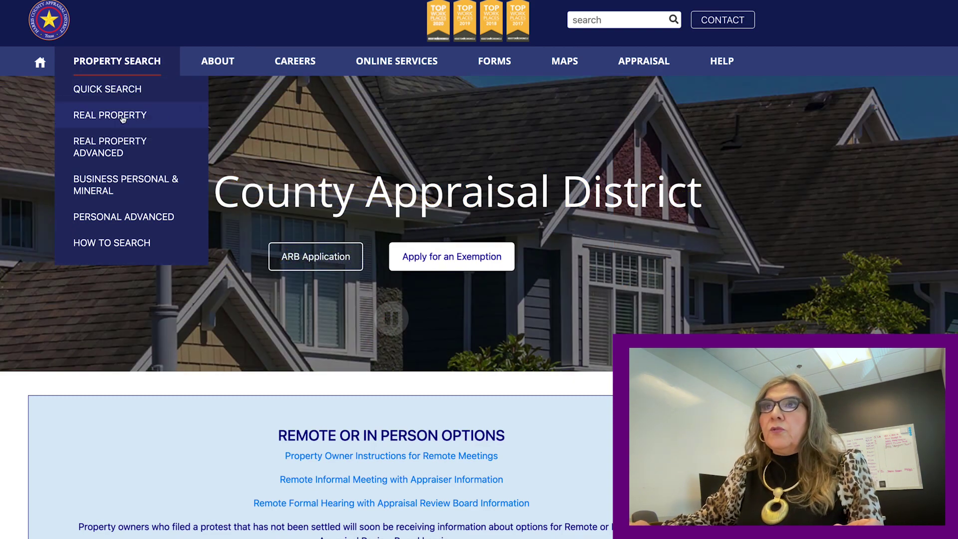
click(122, 119)
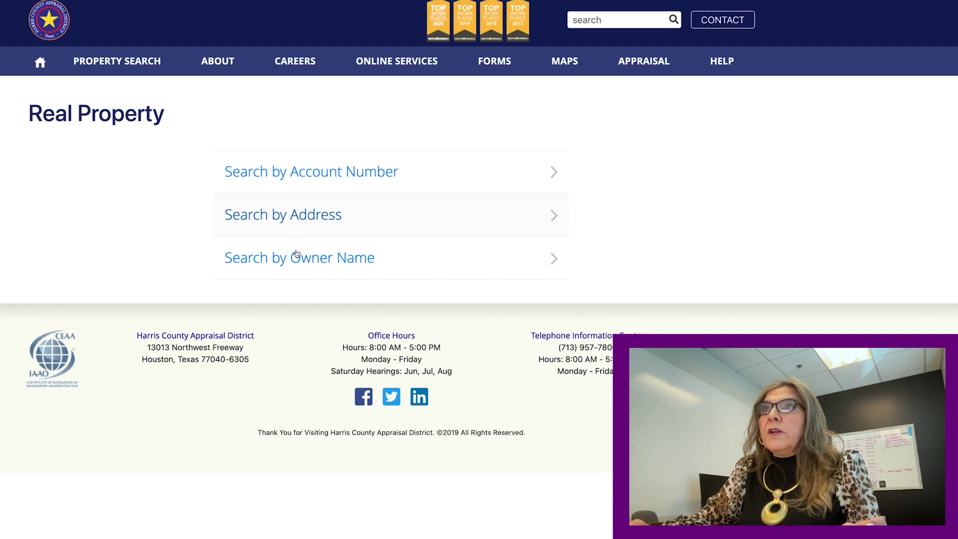
Run an Address Search for the property using its street number and street name.
click(313, 229)
click(197, 248)
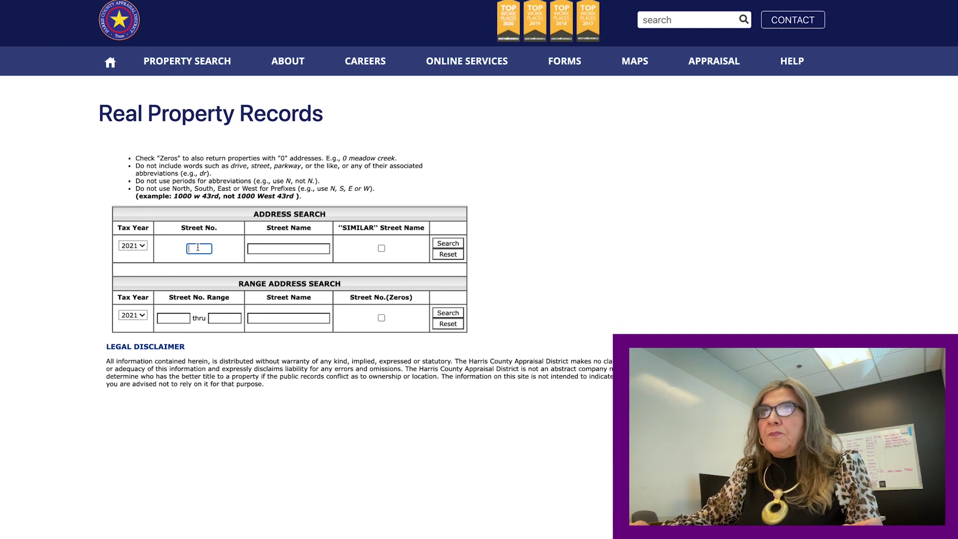
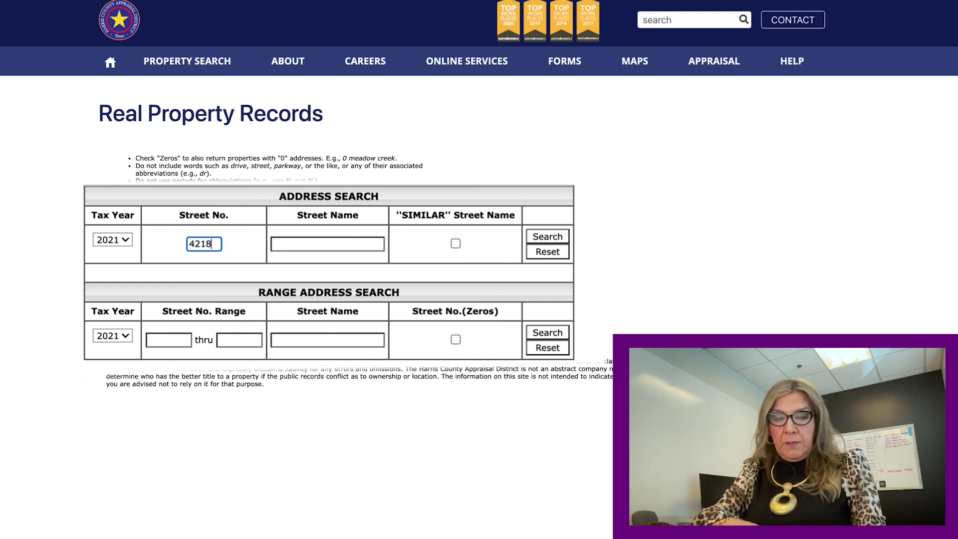
click(310, 246)
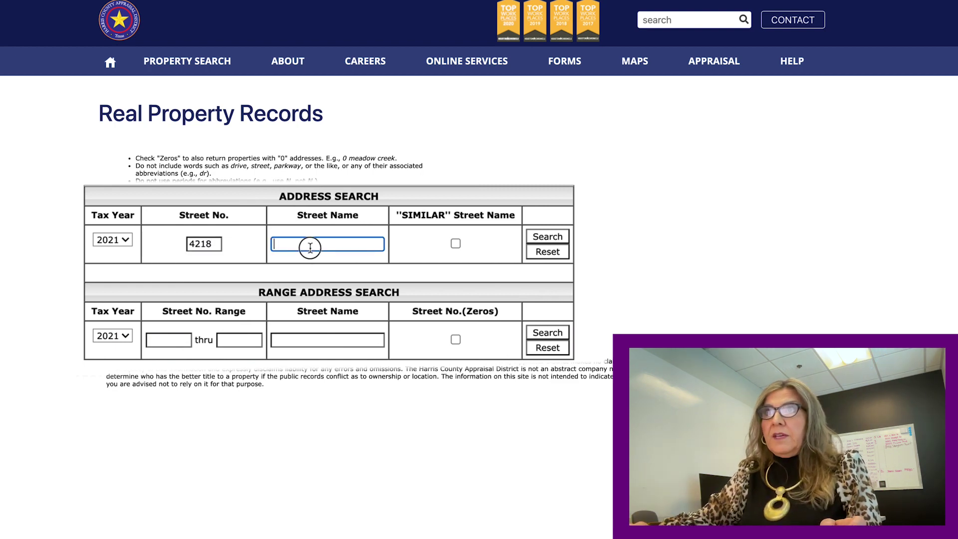
text(Js)
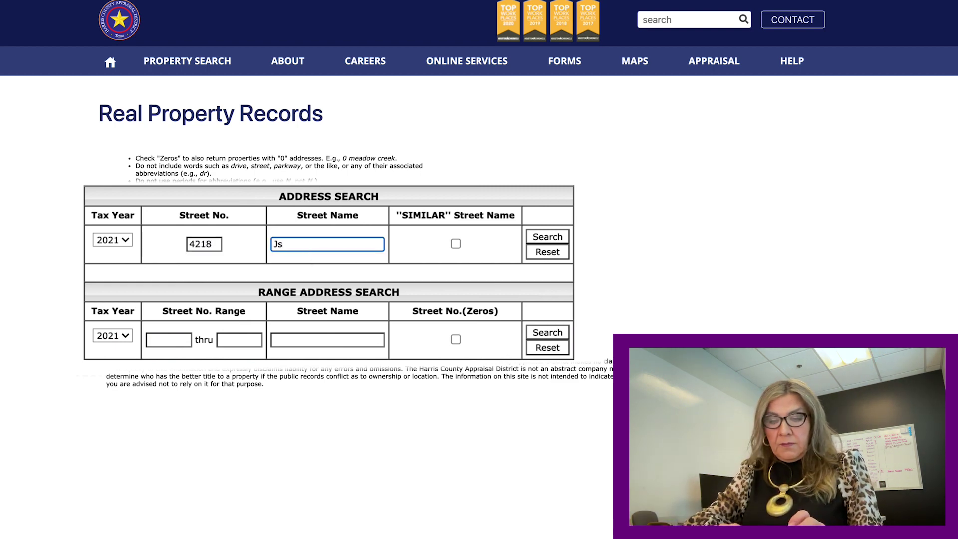
key(BackSpace)
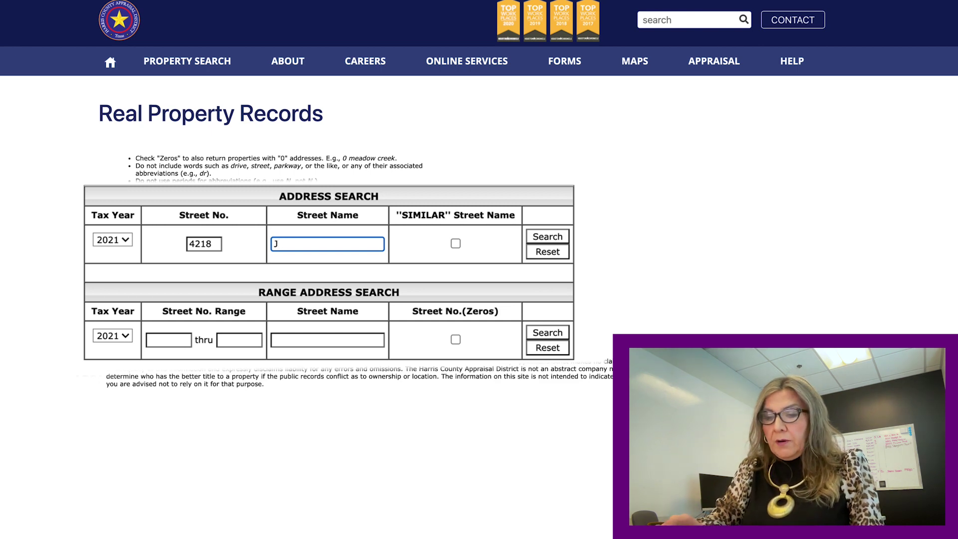
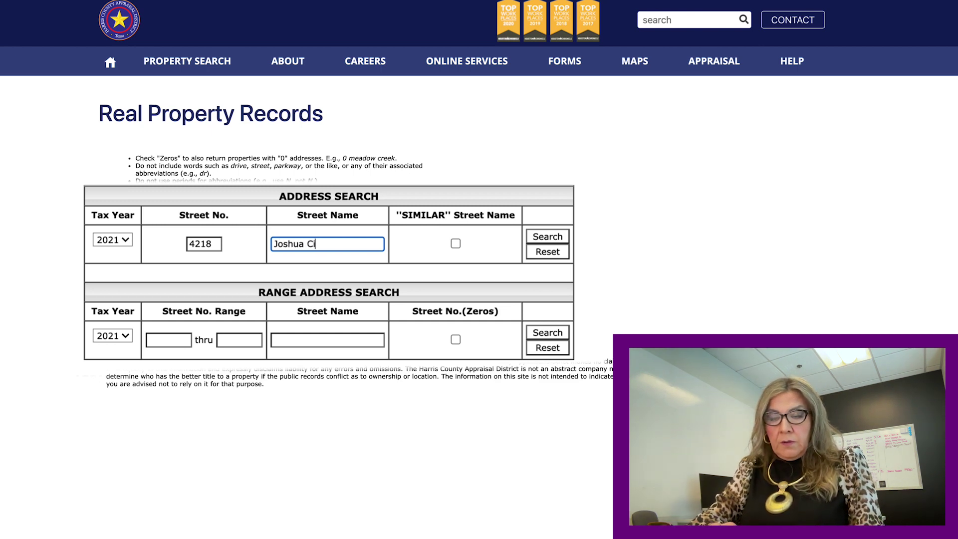
click(562, 241)
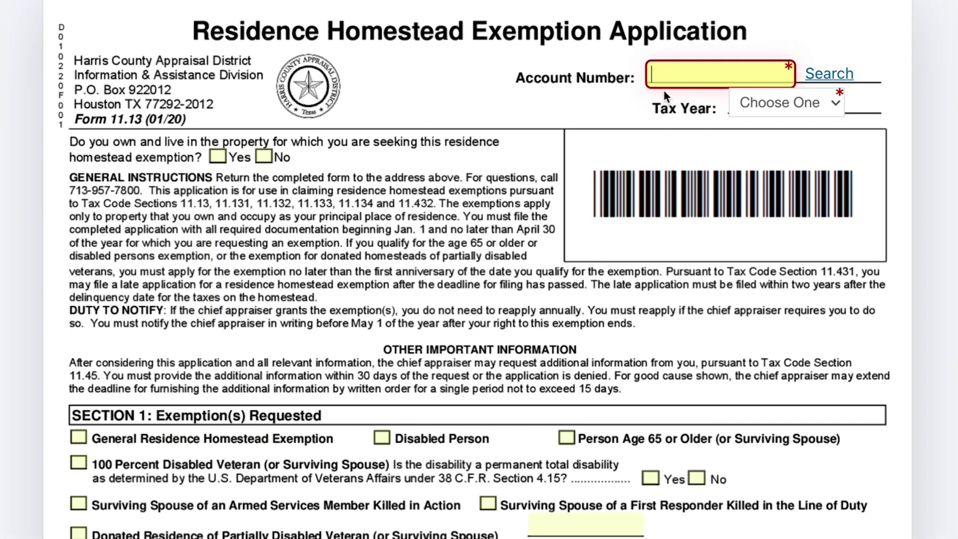
Mark Yes for owning and living in the property, bringing Section 1's exemption choices into view.
click(714, 80)
click(217, 157)
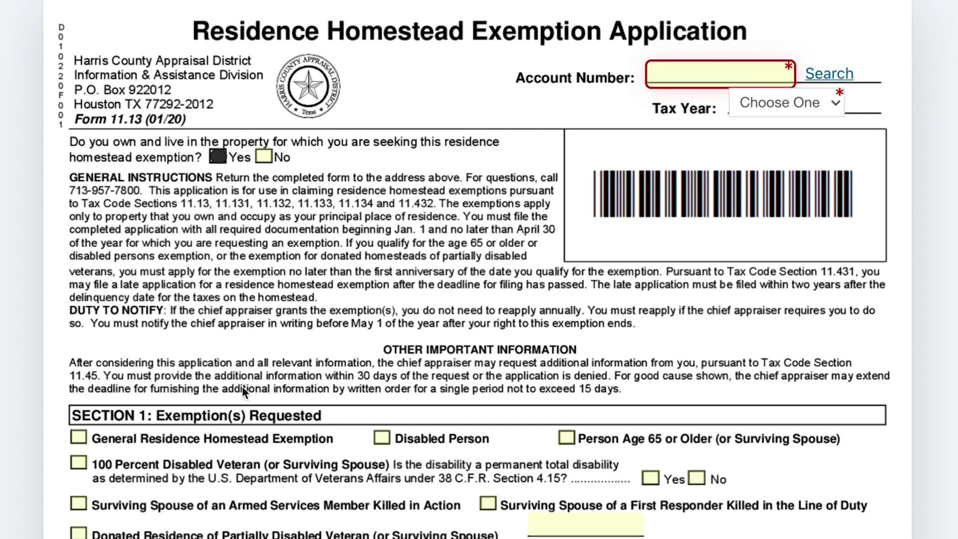
scroll(243, 386, down, 2)
scroll(242, 385, down, 1)
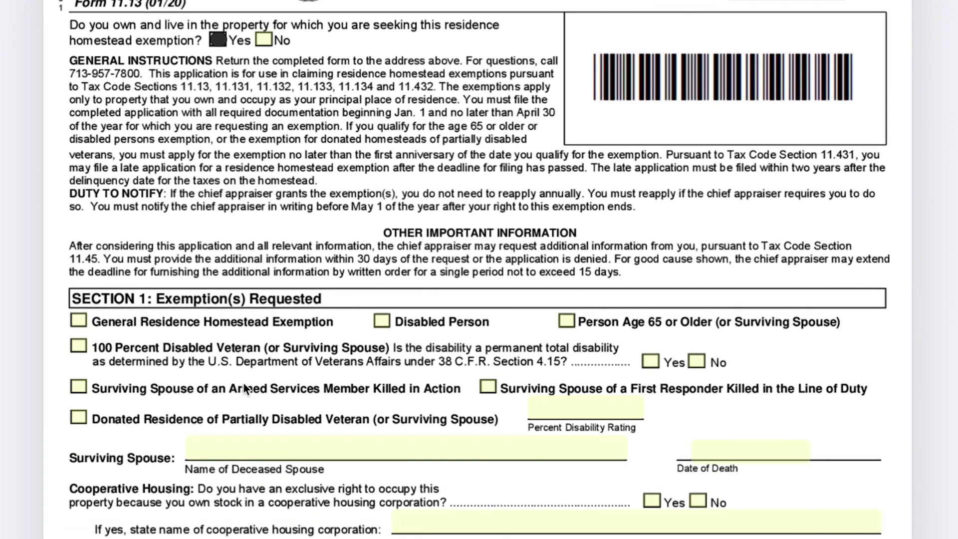
scroll(118, 367, down, 7)
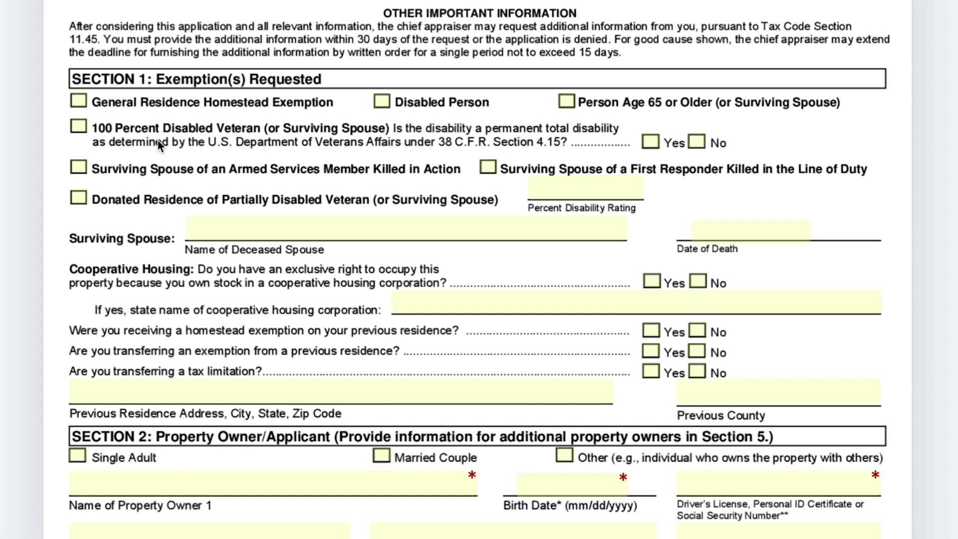
Request the General Residence Homestead Exemption in Section 1.
click(79, 101)
scroll(289, 193, down, 2)
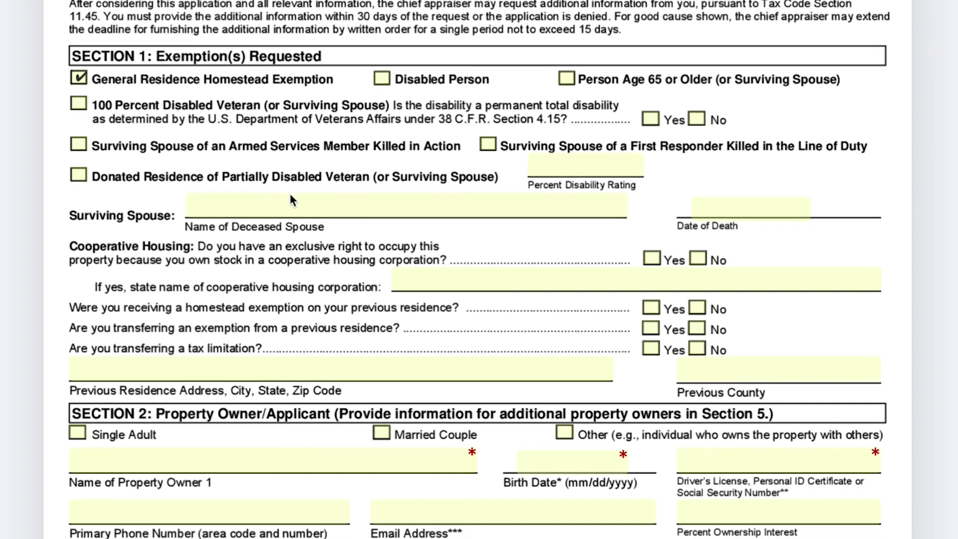
scroll(291, 193, down, 3)
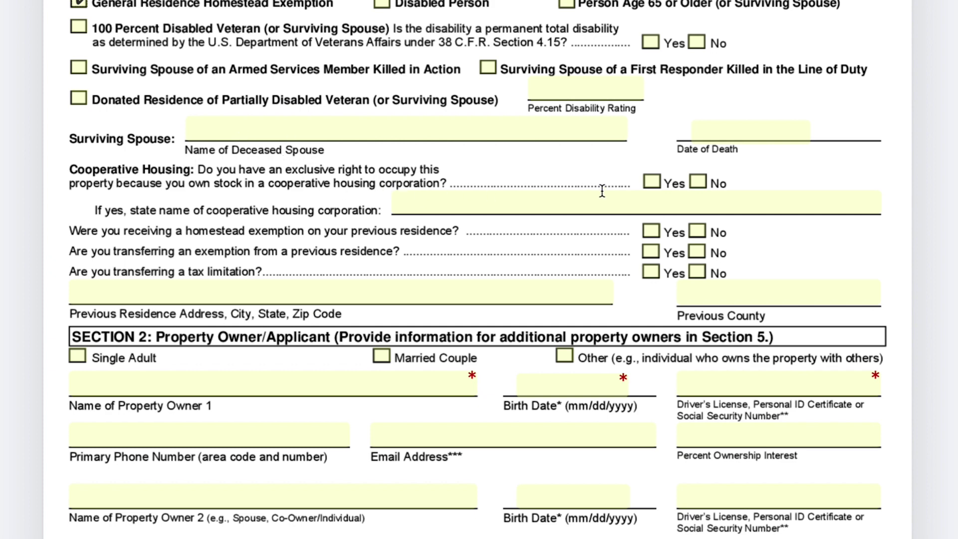
scroll(430, 199, down, 1)
scroll(429, 202, down, 2)
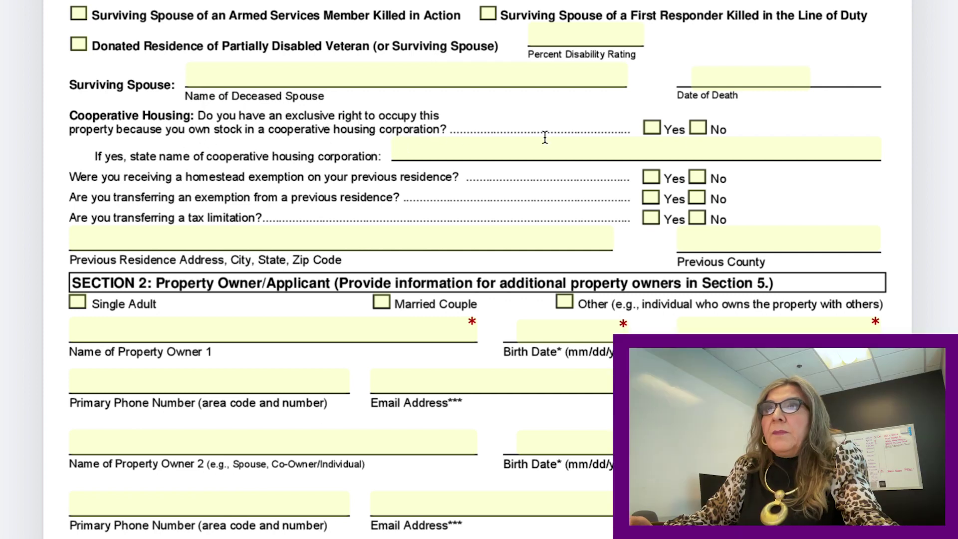
Answer cooperative housing No, prior homestead and exemption transfer Yes, tax-limitation transfer No.
click(698, 129)
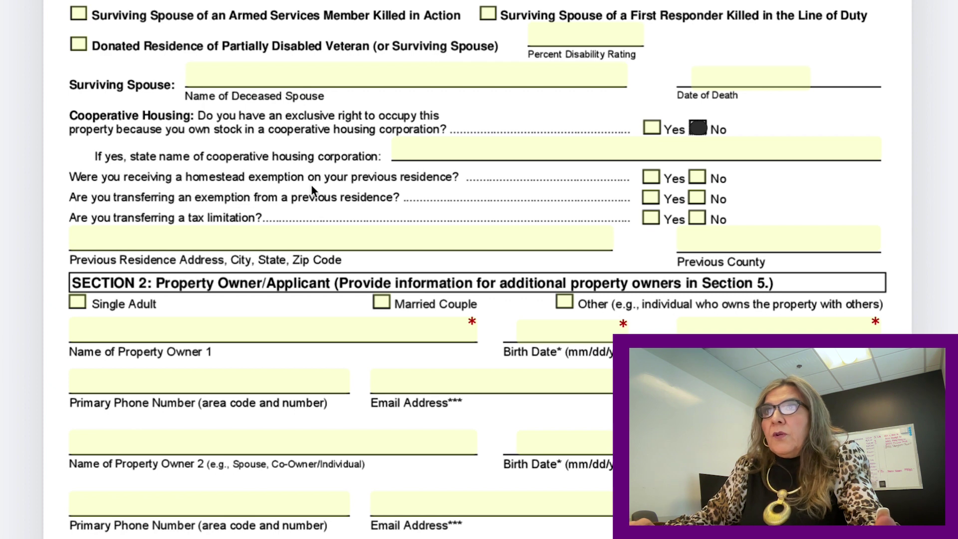
click(651, 178)
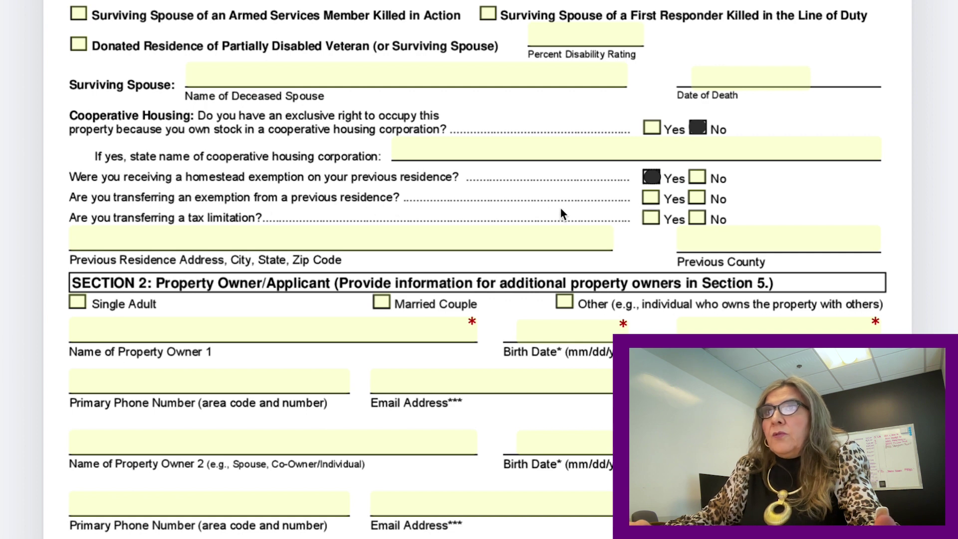
click(651, 197)
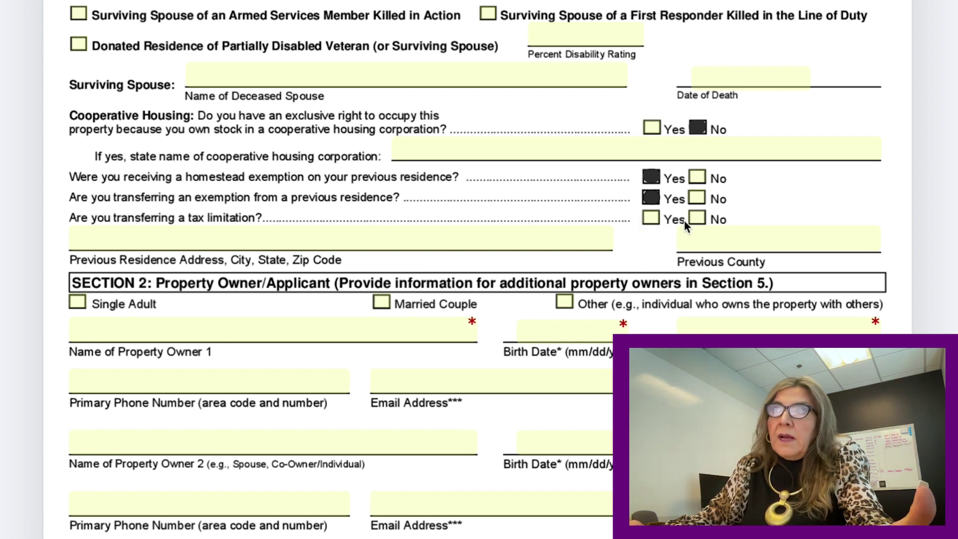
click(698, 220)
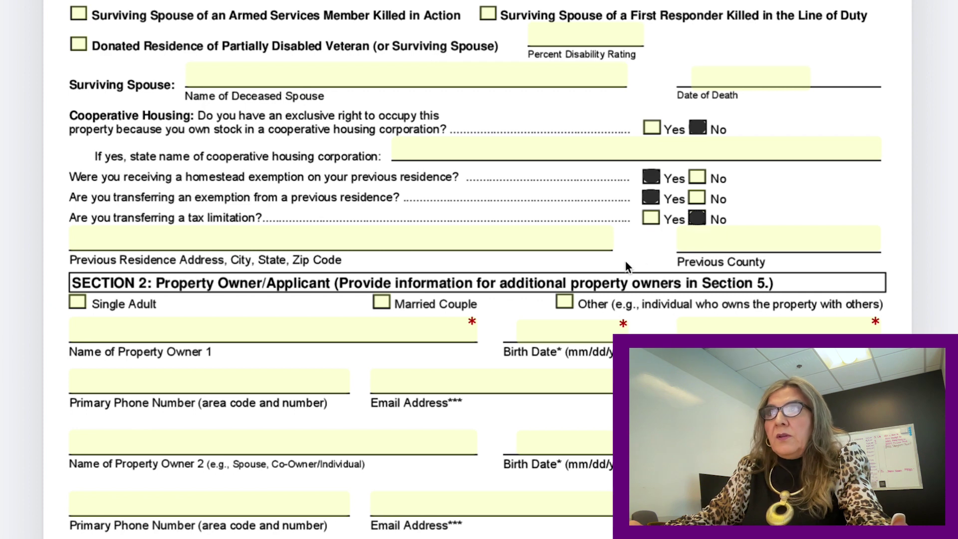
scroll(624, 262, down, 2)
scroll(619, 263, down, 1)
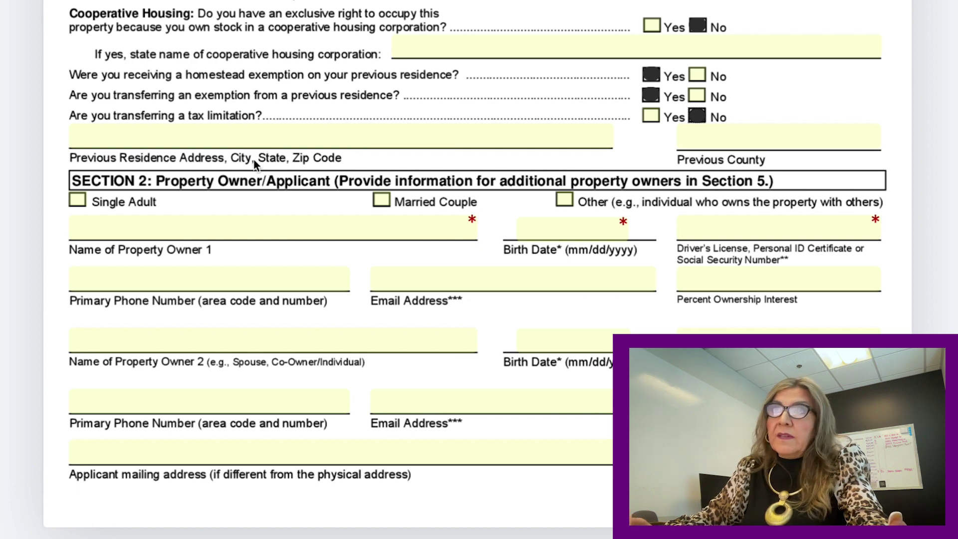
Scroll past Section 2 down to Section 3, Property Information.
scroll(255, 169, down, 3)
scroll(256, 170, down, 4)
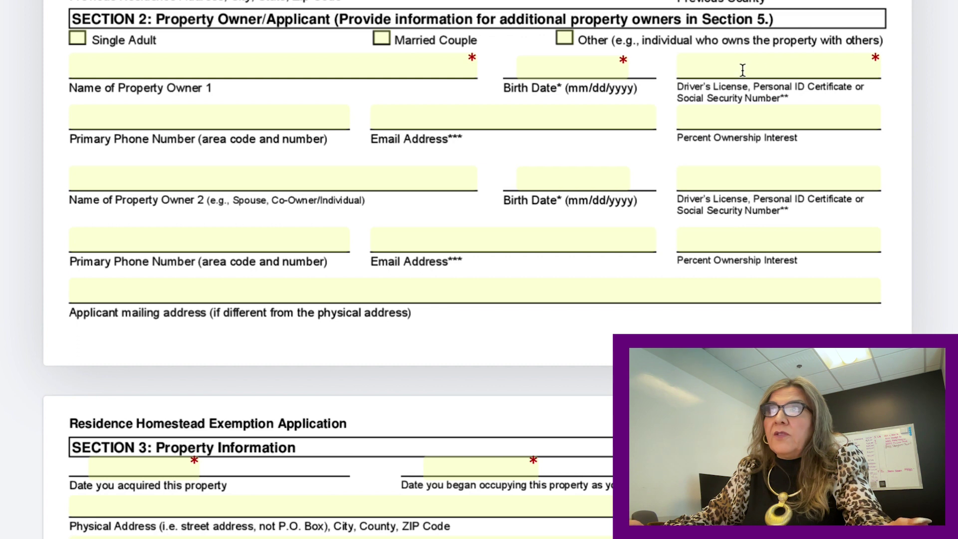
scroll(702, 111, down, 1)
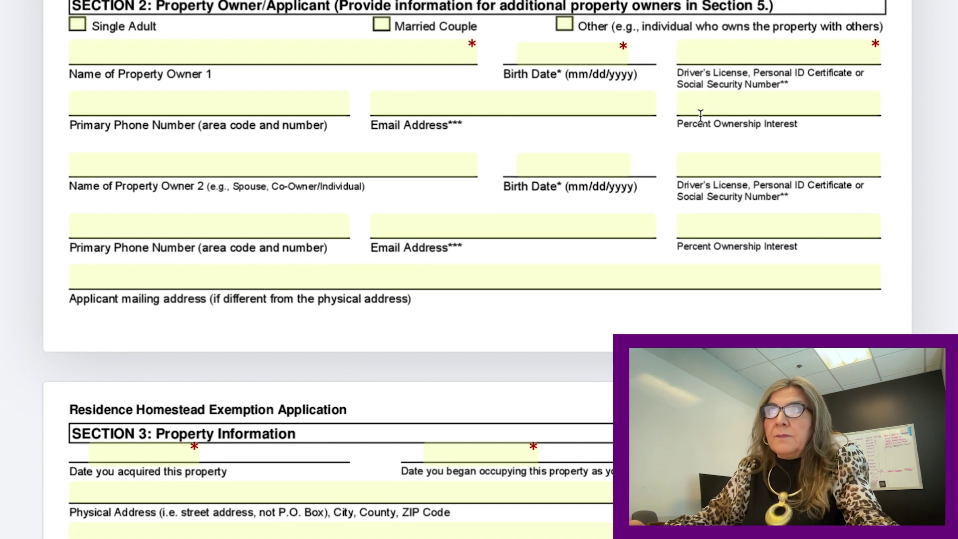
scroll(325, 68, down, 1)
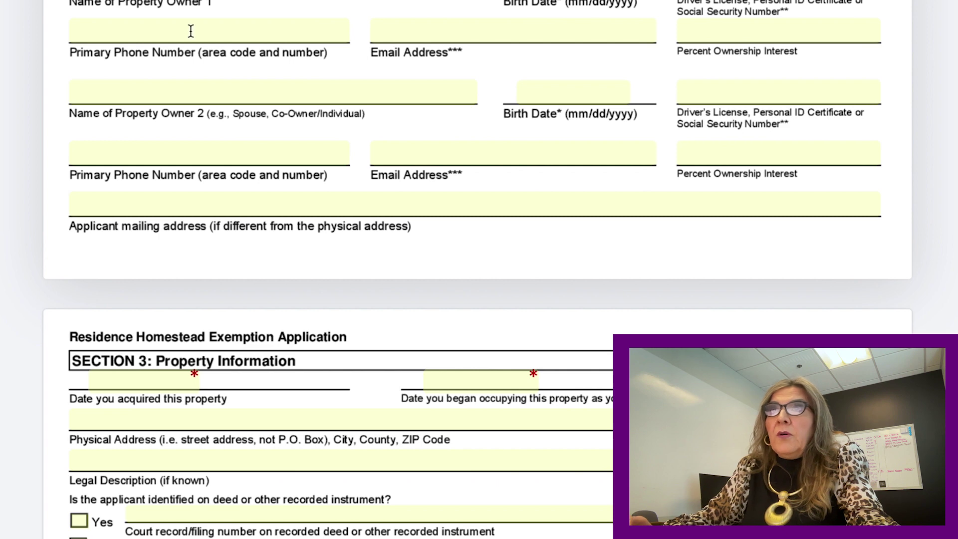
scroll(252, 94, down, 1)
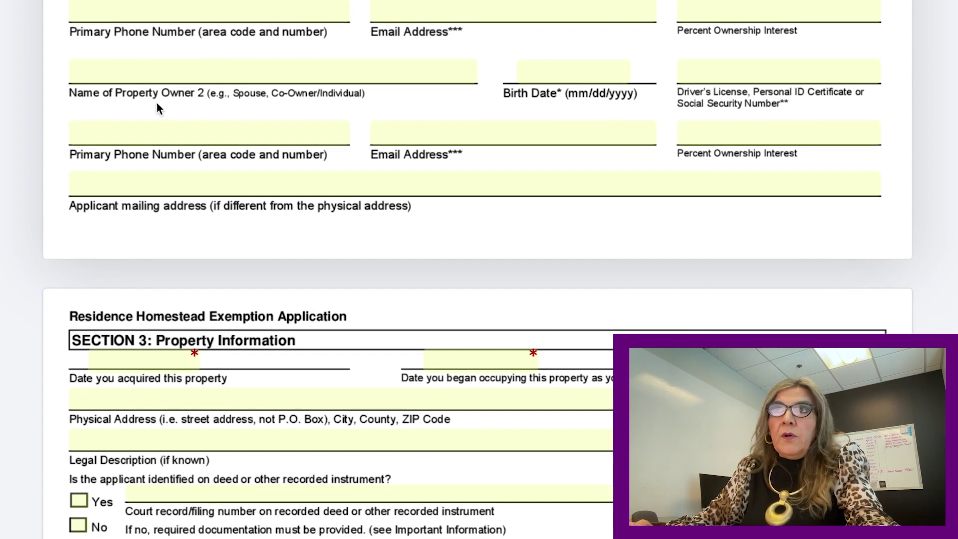
scroll(219, 98, down, 4)
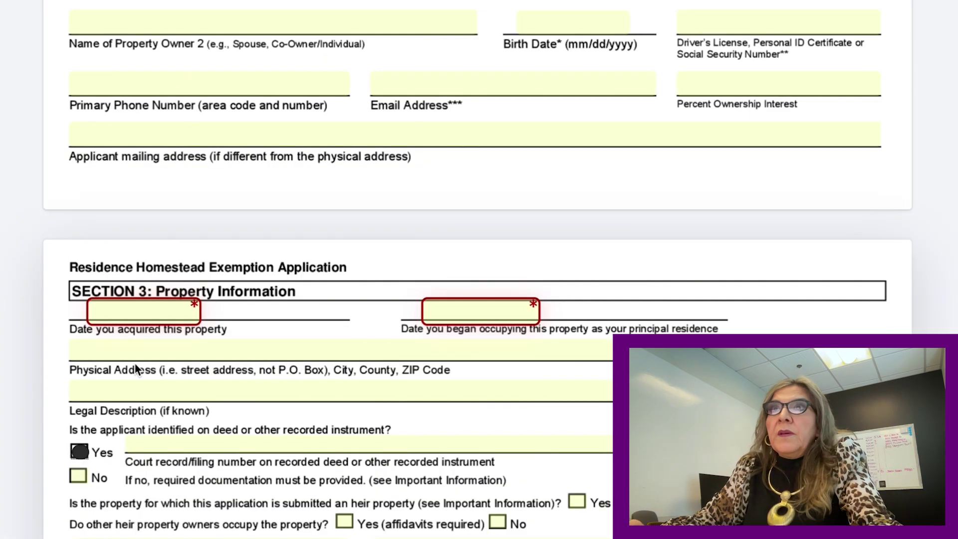
scroll(140, 332, down, 4)
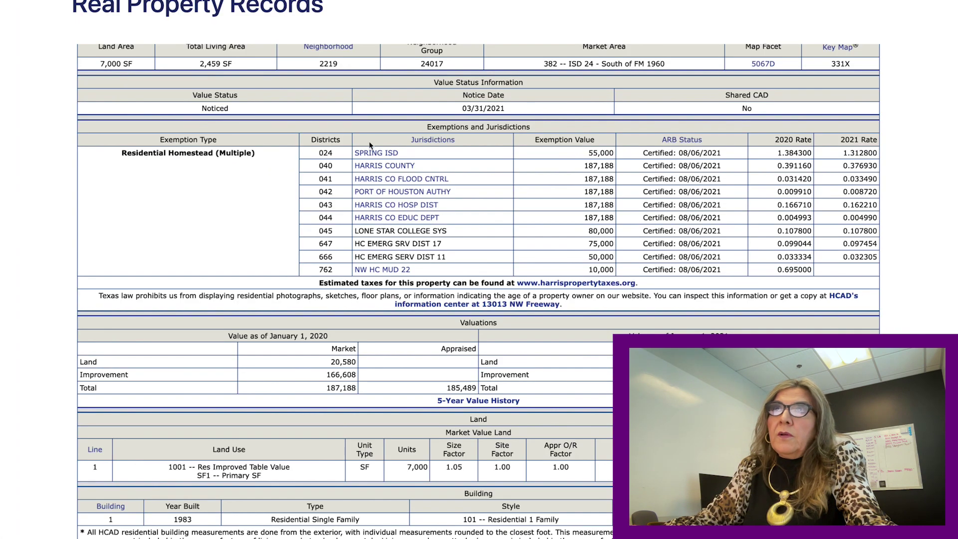
Copy the record's Legal Description, LT 17 BLK 16 TORREY PINES SEC 1.
scroll(429, 181, up, 3)
scroll(430, 181, up, 5)
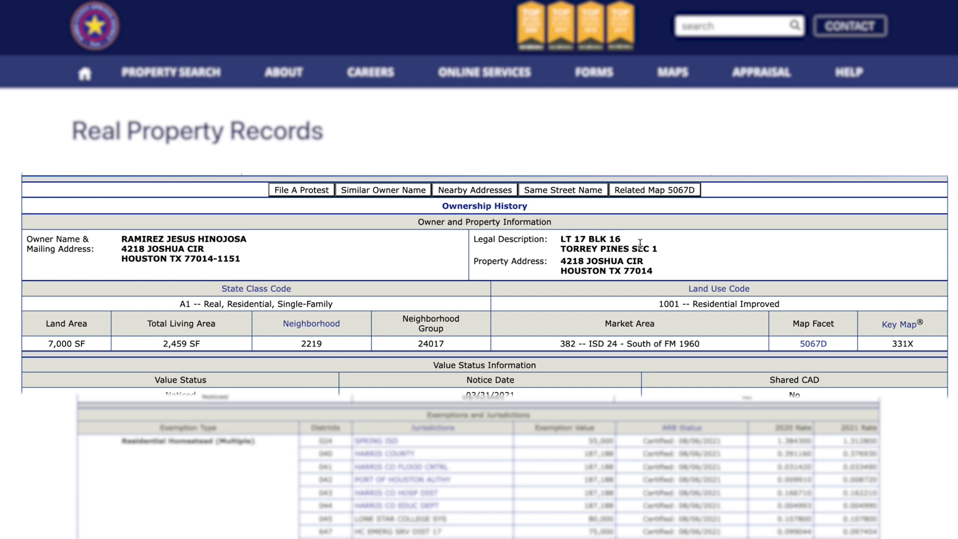
drag(661, 252, 575, 243)
right_click(575, 243)
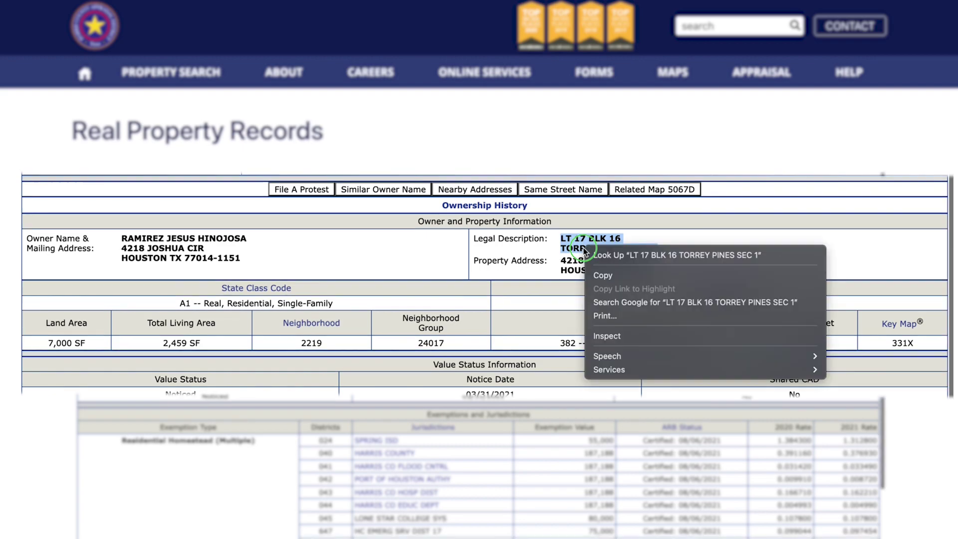
click(596, 271)
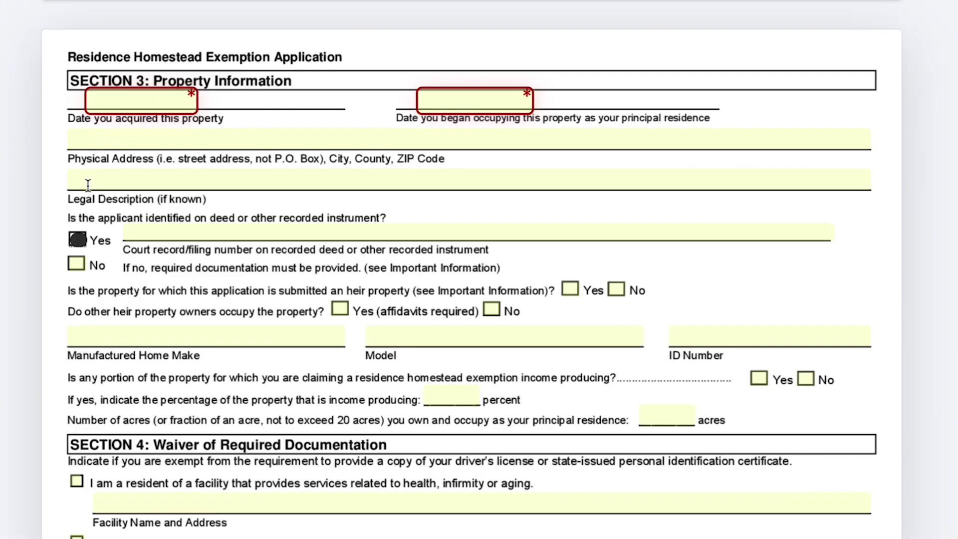
click(89, 181)
right_click(89, 179)
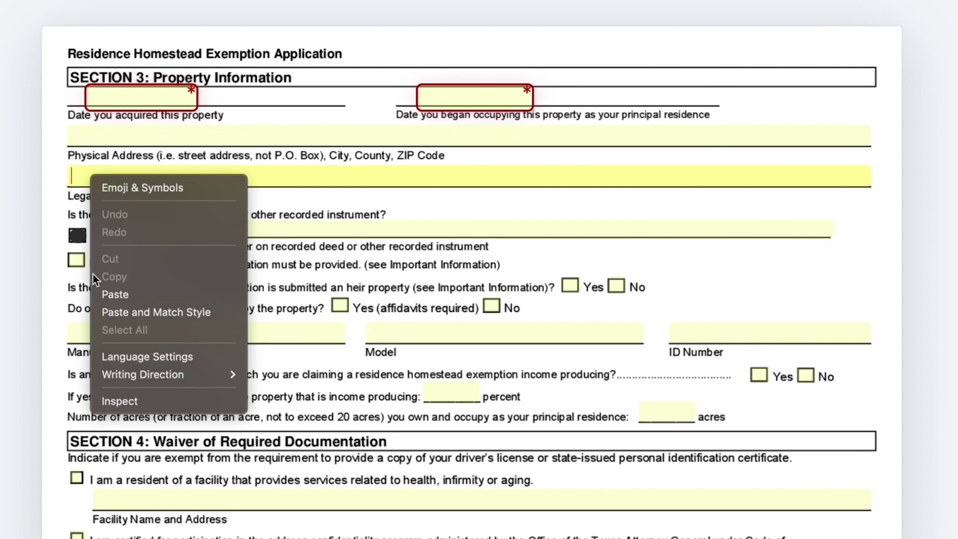
click(115, 294)
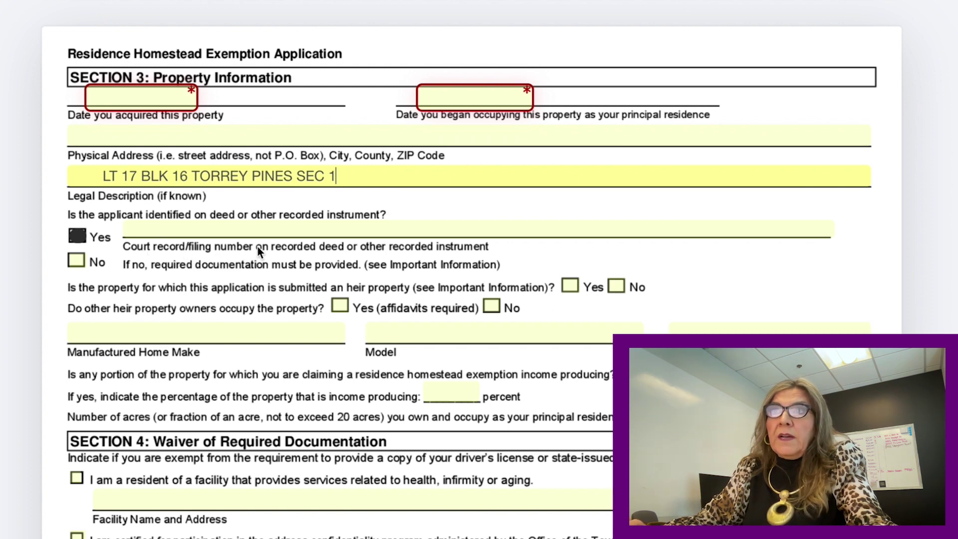
scroll(257, 246, down, 3)
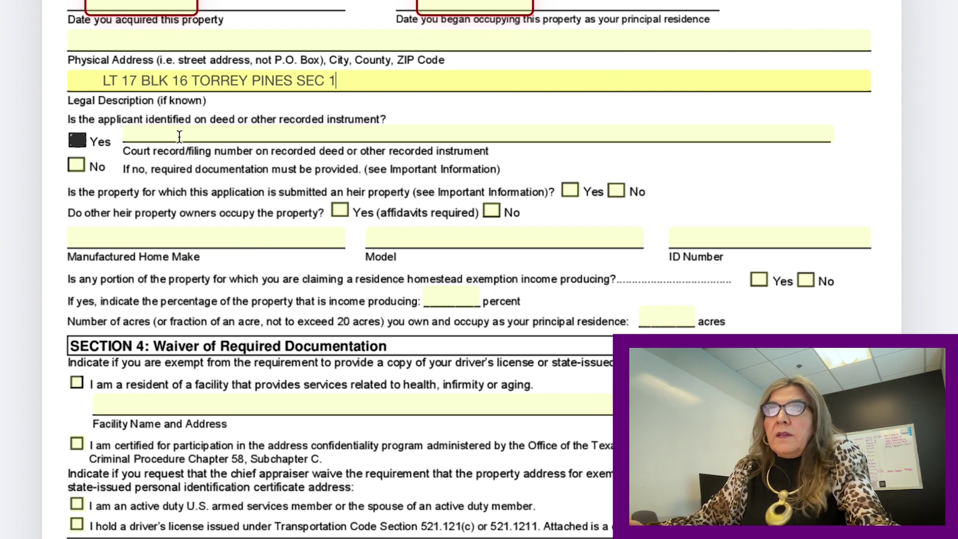
scroll(179, 136, down, 1)
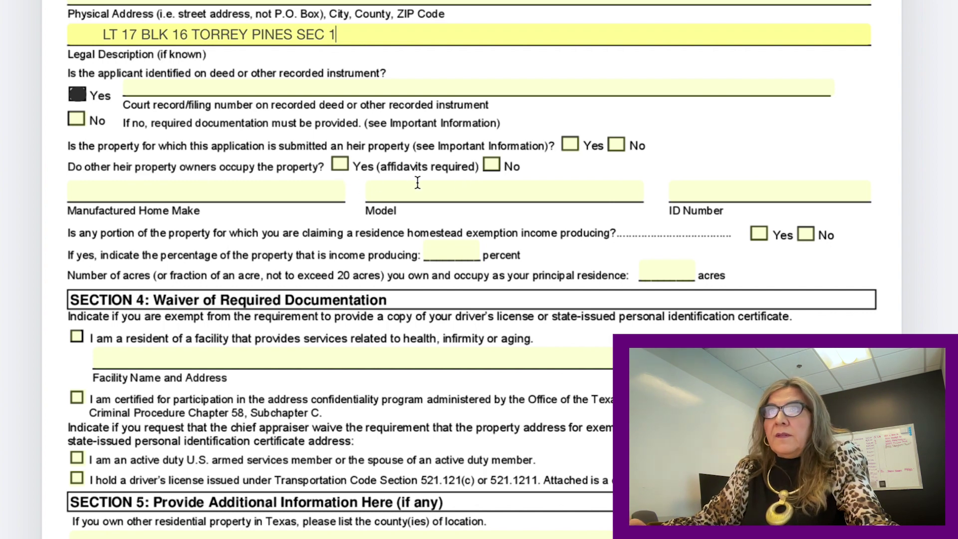
scroll(417, 183, down, 5)
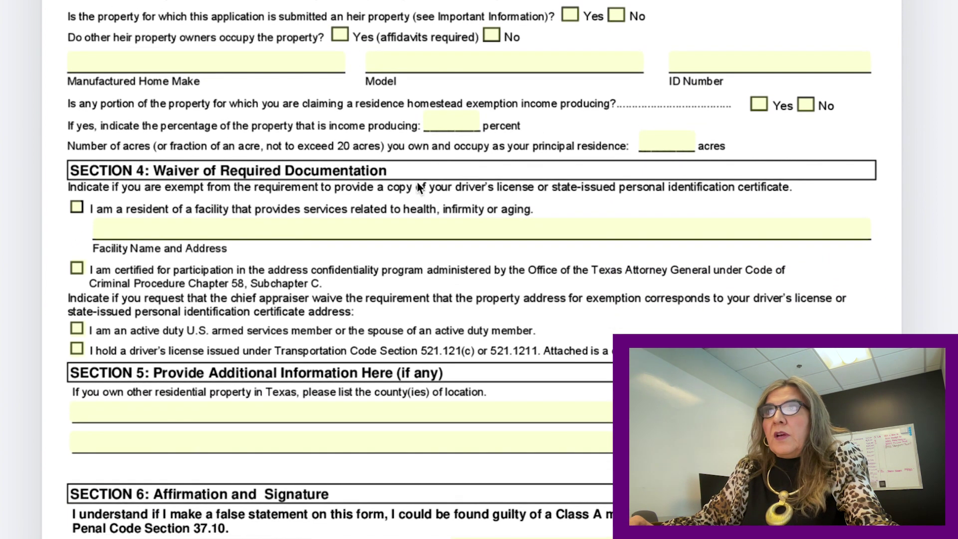
scroll(417, 183, down, 1)
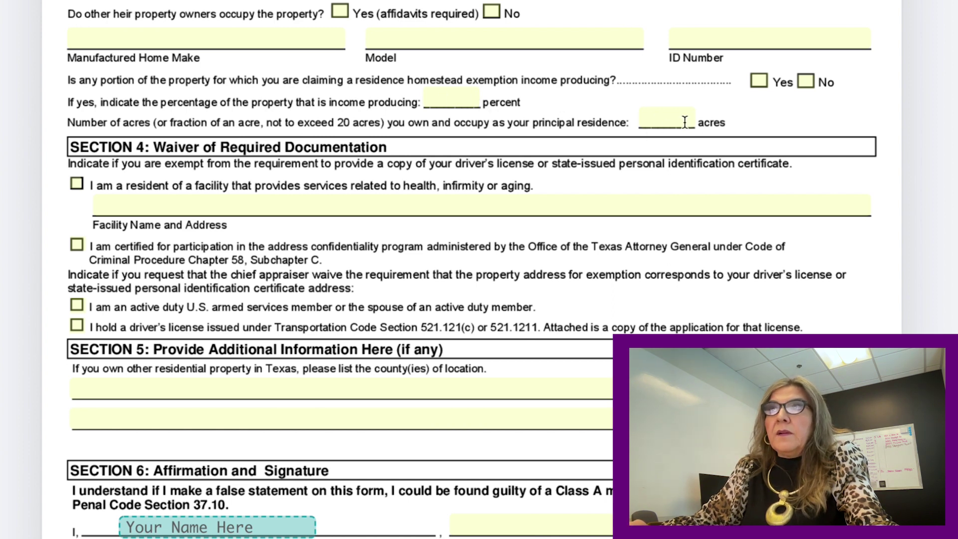
scroll(516, 161, down, 1)
scroll(517, 161, down, 5)
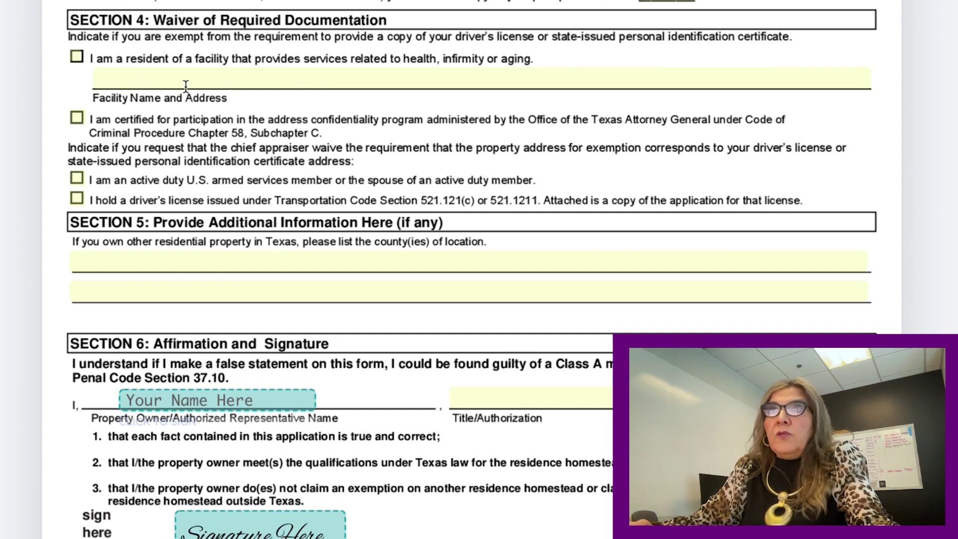
scroll(233, 109, down, 2)
scroll(233, 109, down, 2)
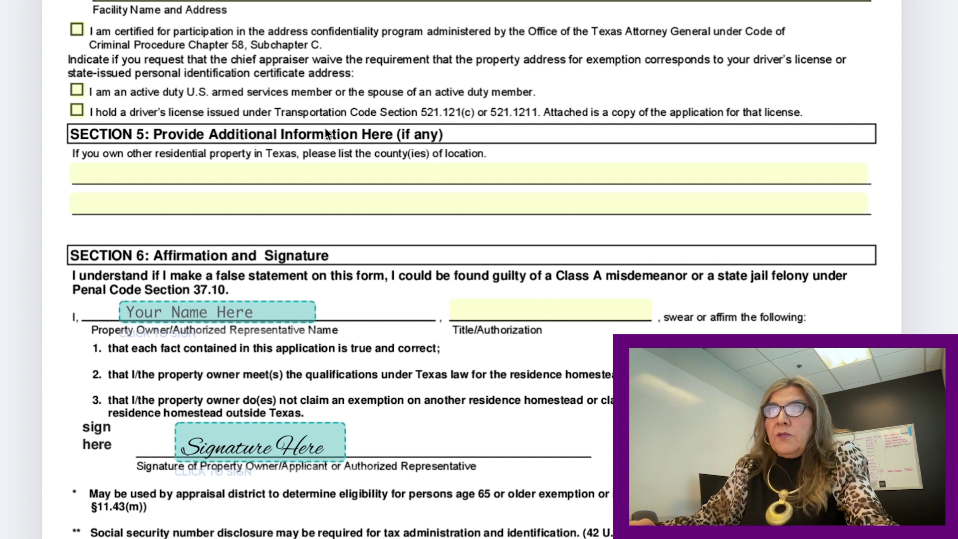
scroll(327, 134, down, 1)
scroll(325, 128, down, 1)
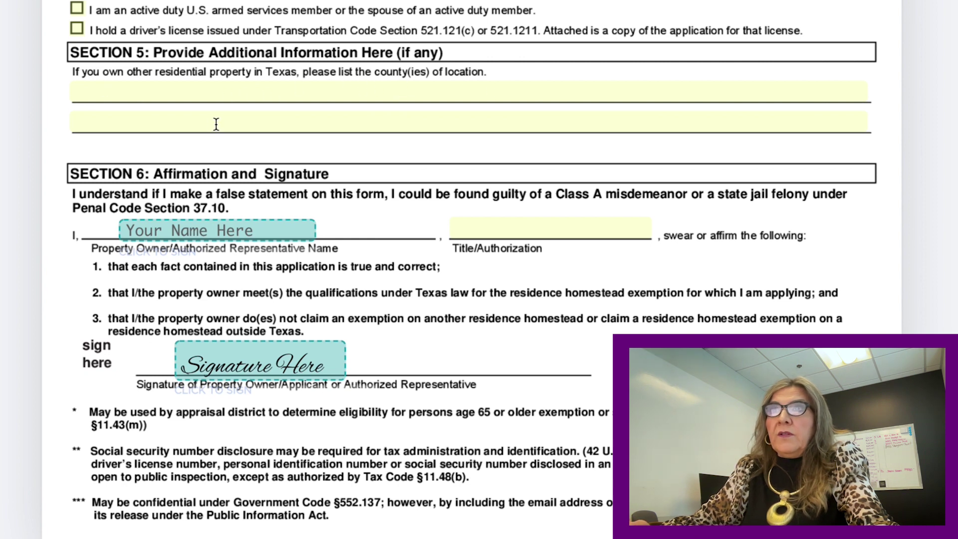
scroll(217, 123, down, 2)
scroll(216, 124, down, 3)
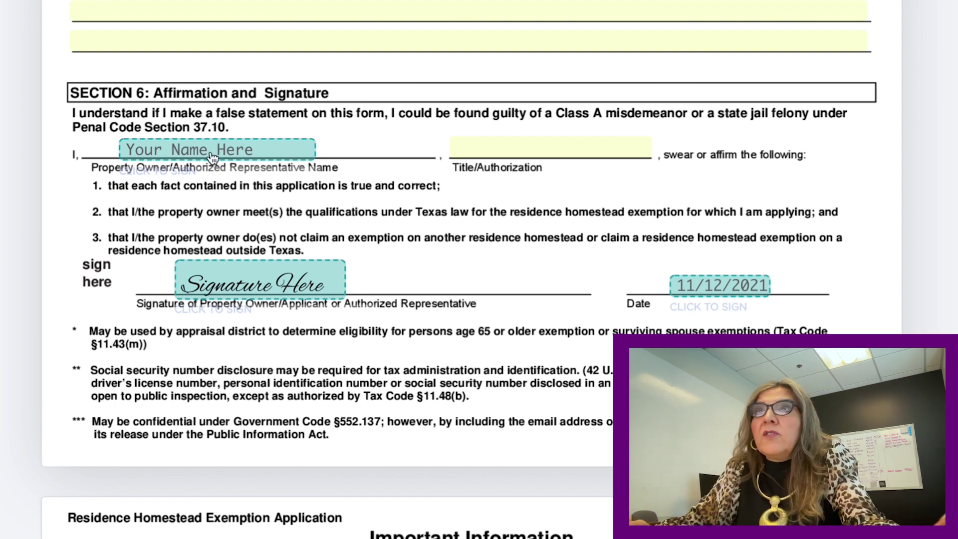
scroll(212, 156, up, 15)
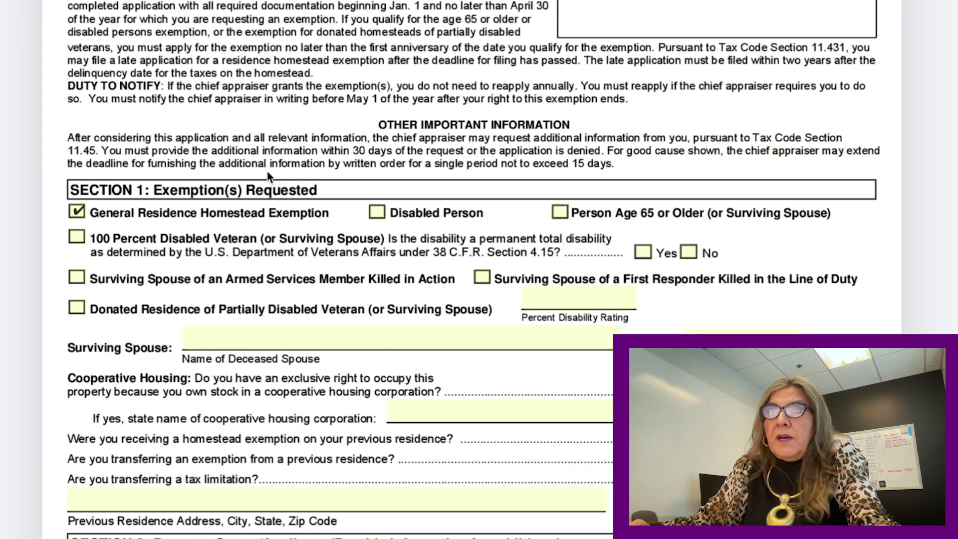
scroll(269, 171, down, 20)
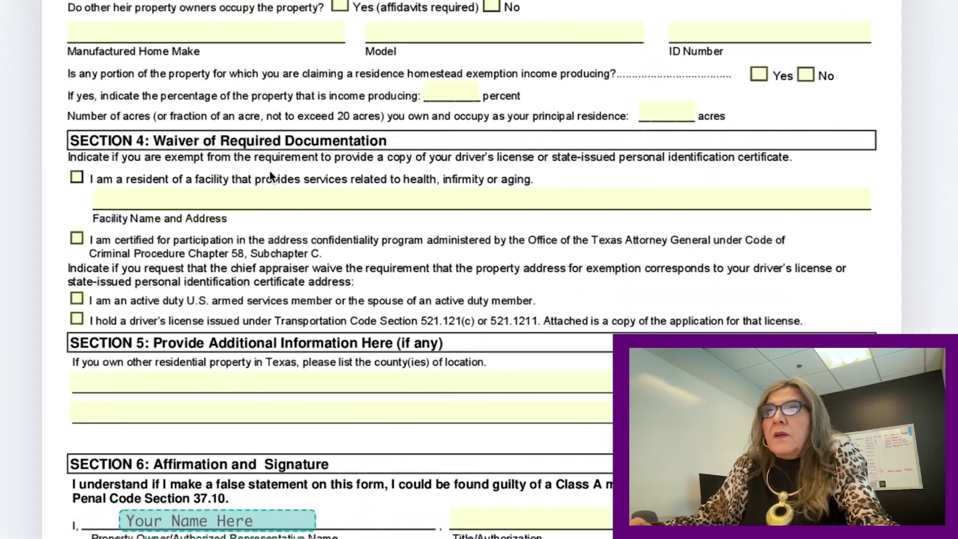
scroll(270, 175, down, 10)
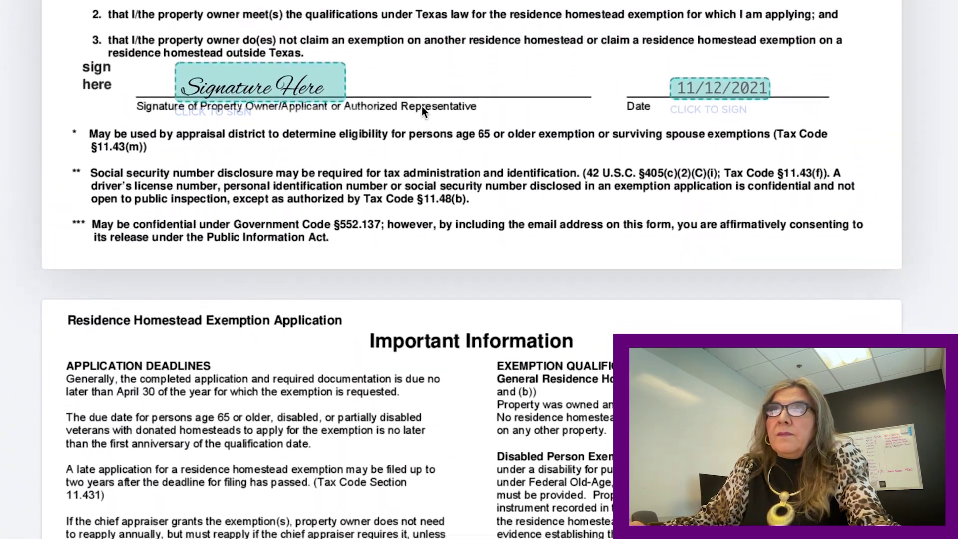
scroll(422, 110, up, 4)
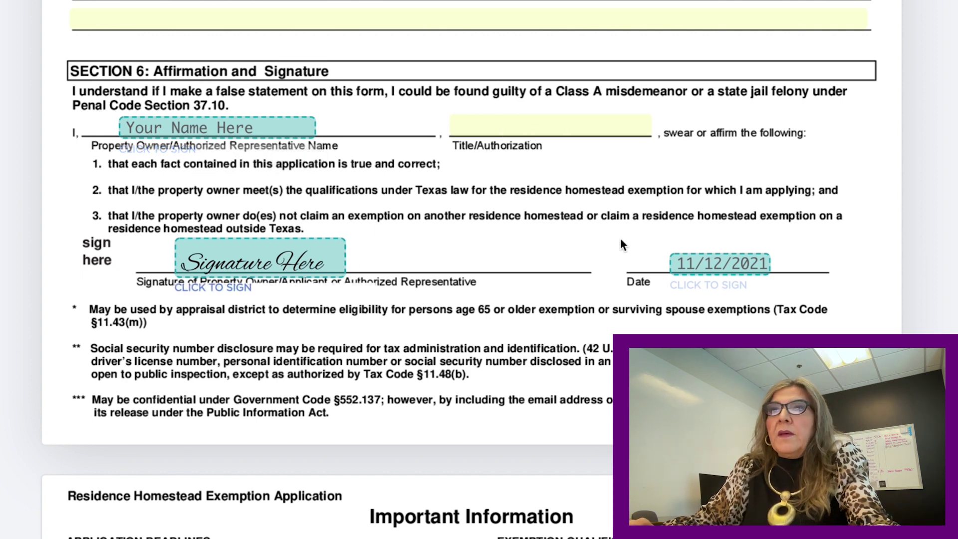
scroll(622, 244, down, 5)
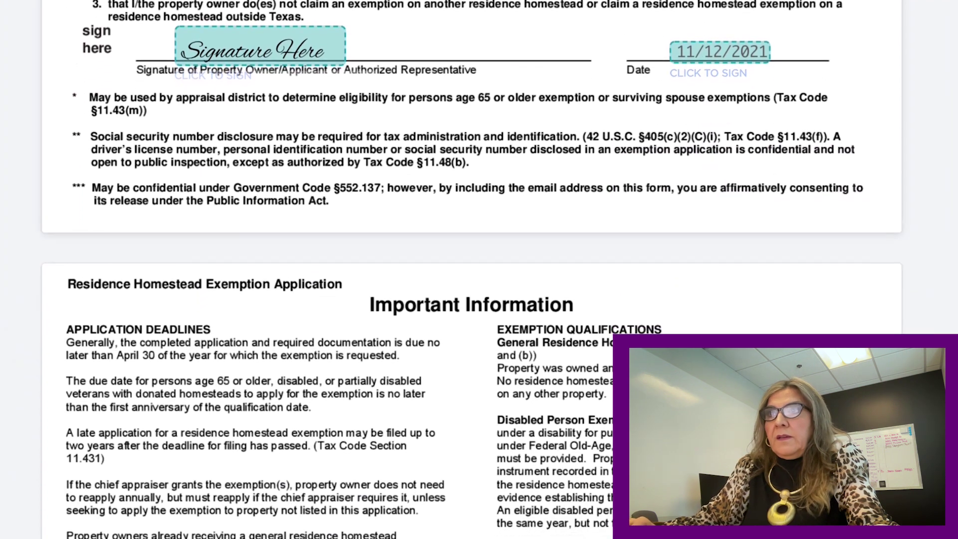
scroll(459, 270, down, 1)
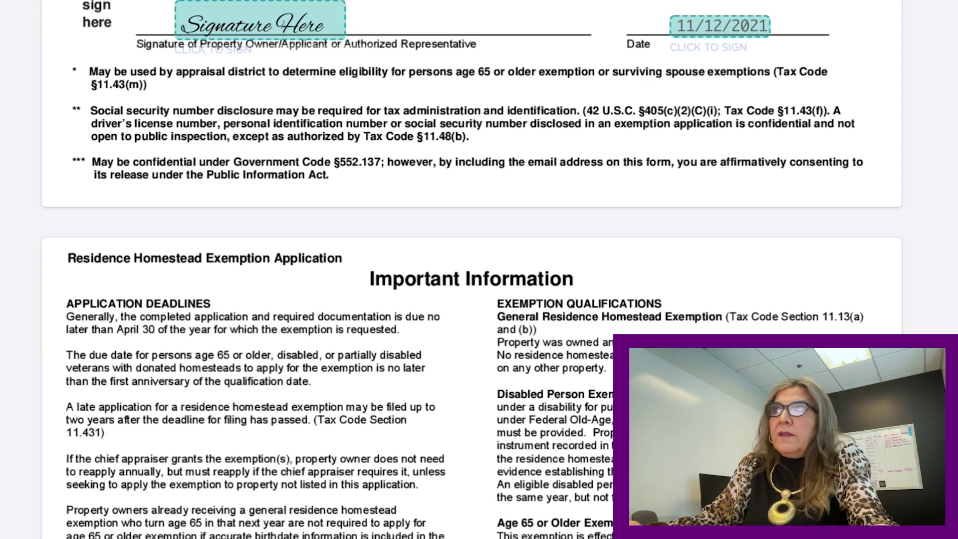
scroll(472, 270, down, 4)
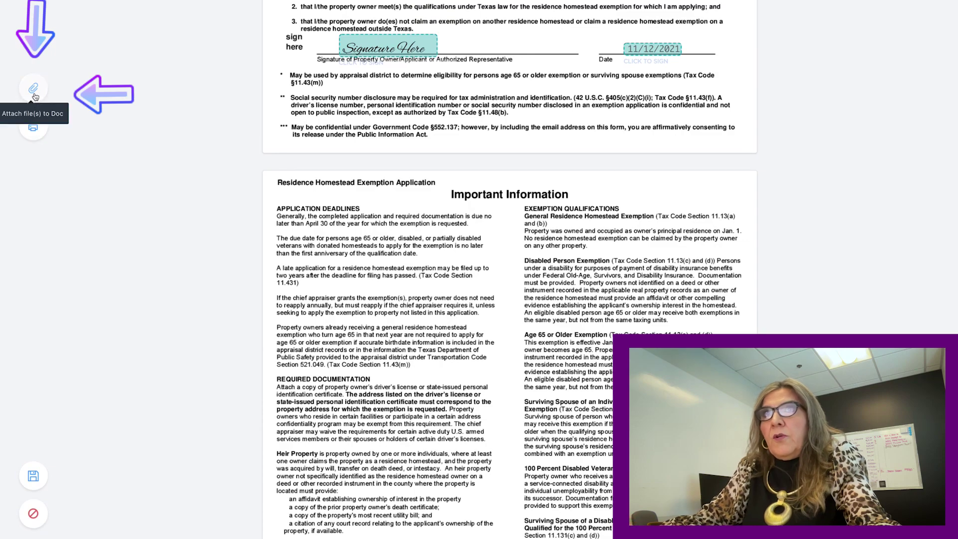
click(34, 92)
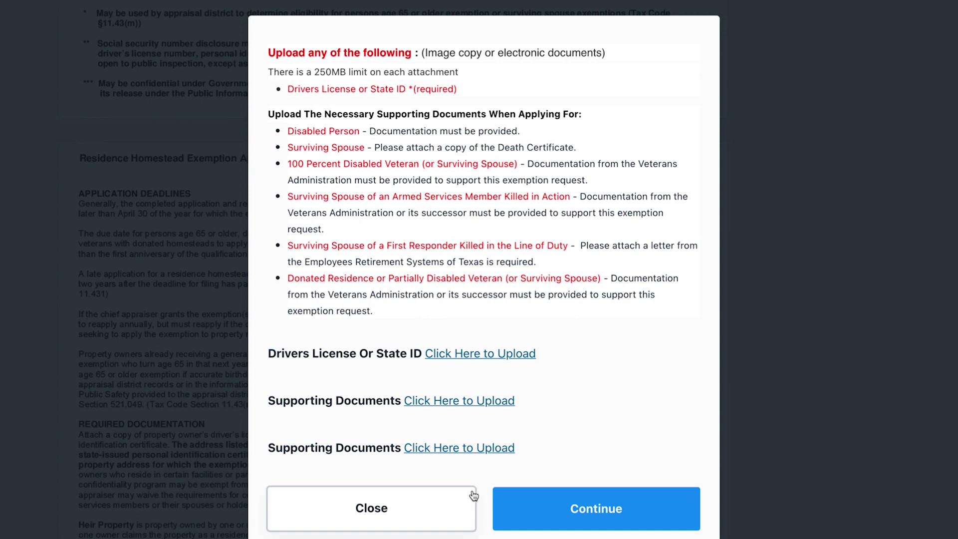
click(382, 519)
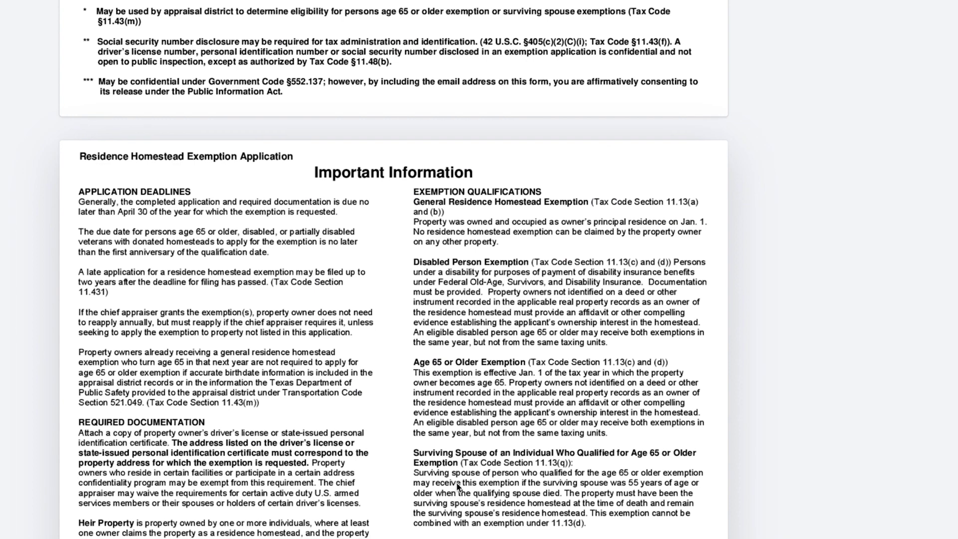
scroll(457, 483, down, 3)
scroll(457, 483, down, 5)
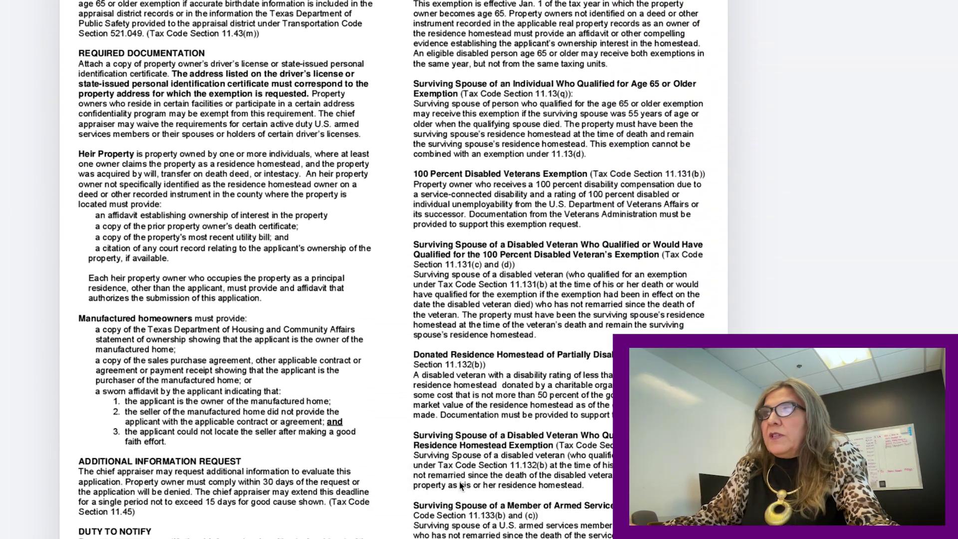